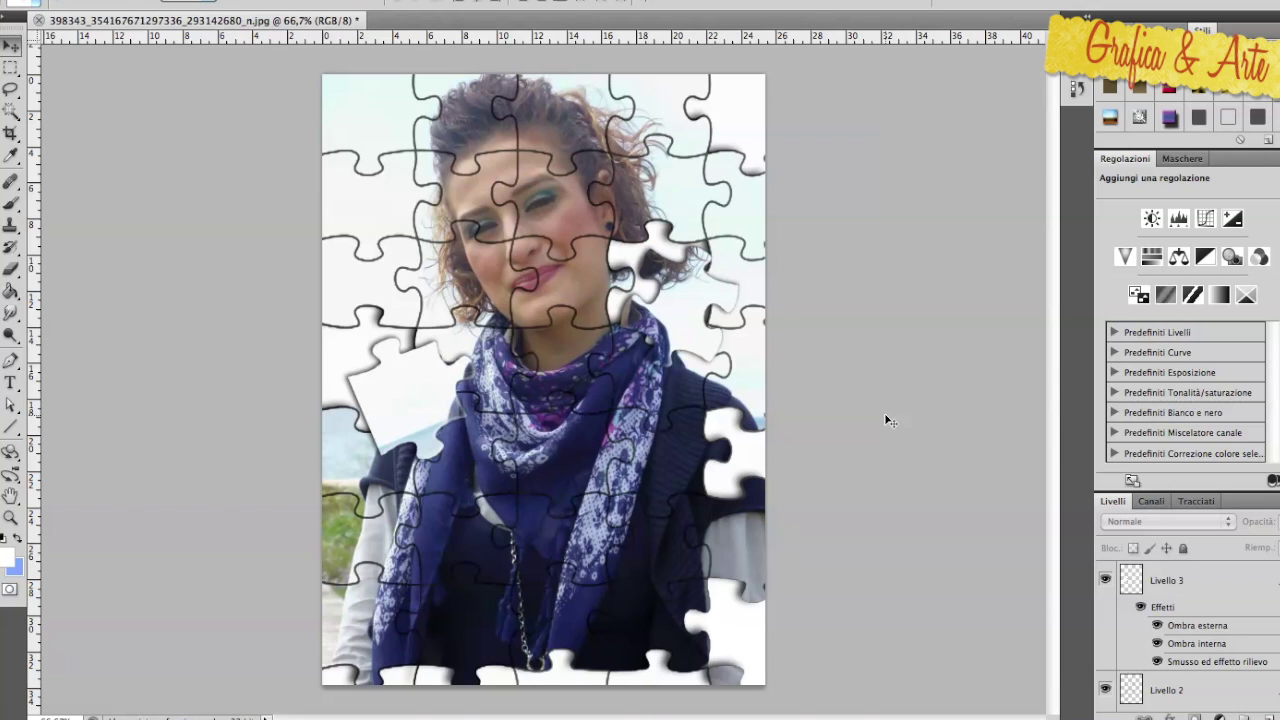
Step: Convert the background to Livello 0 and add a new layer beneath it
key(ctrl+w)
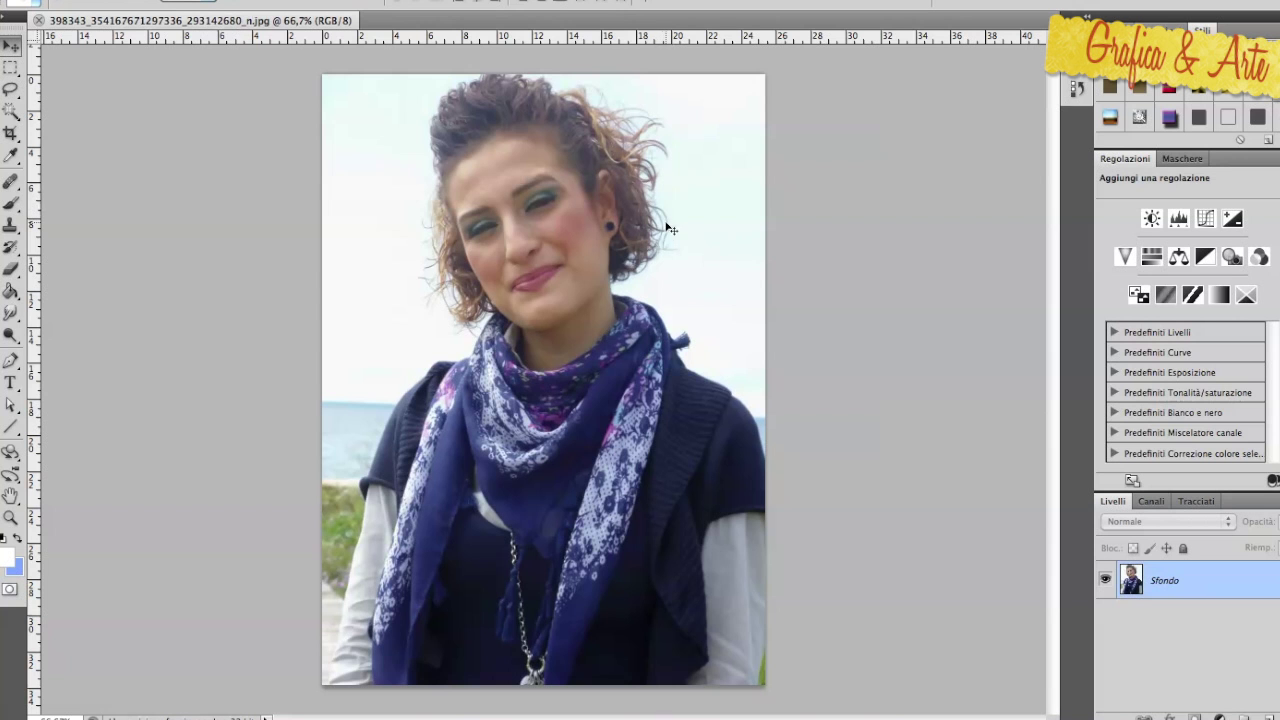
double_click(1185, 598)
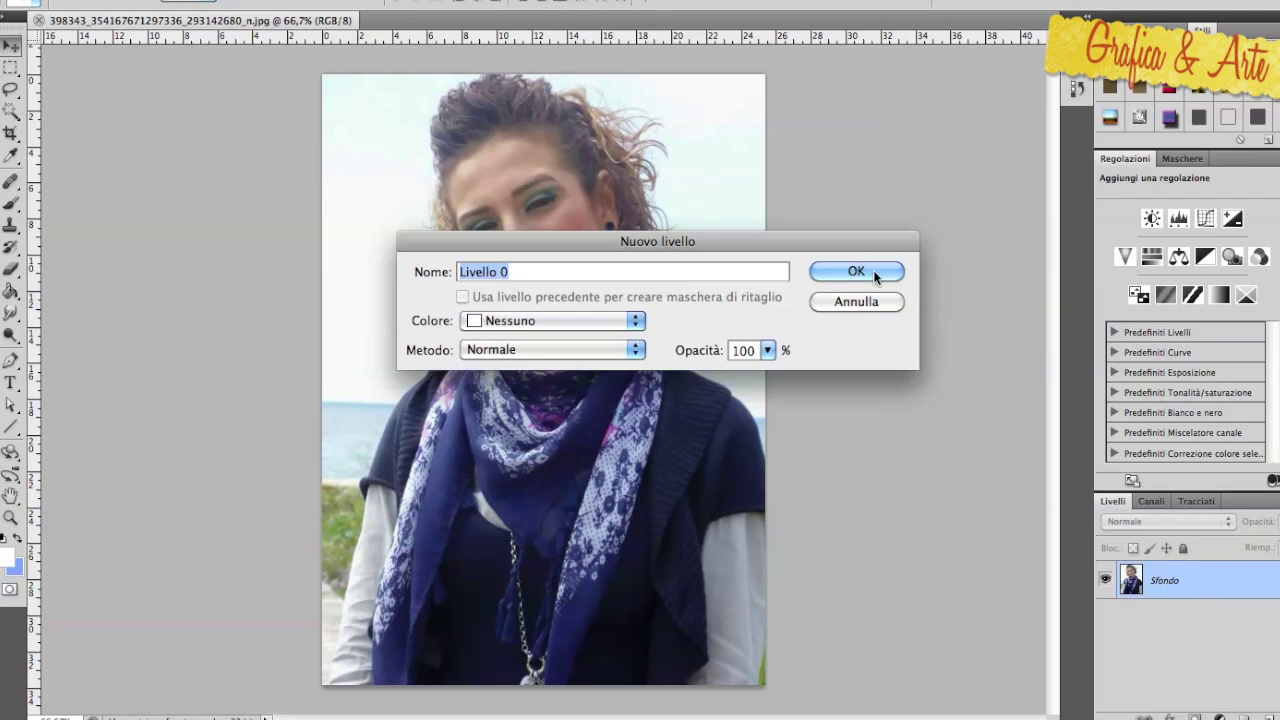
click(873, 270)
click(1243, 717)
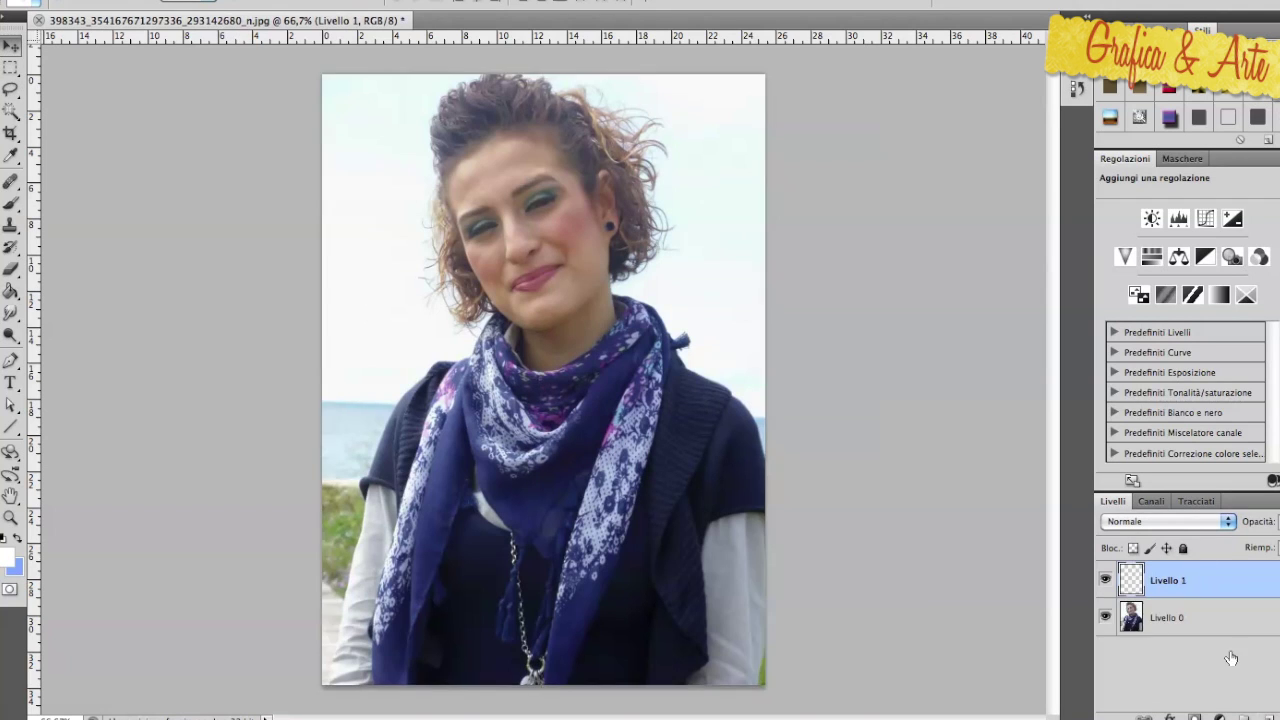
drag(1168, 580, 1193, 650)
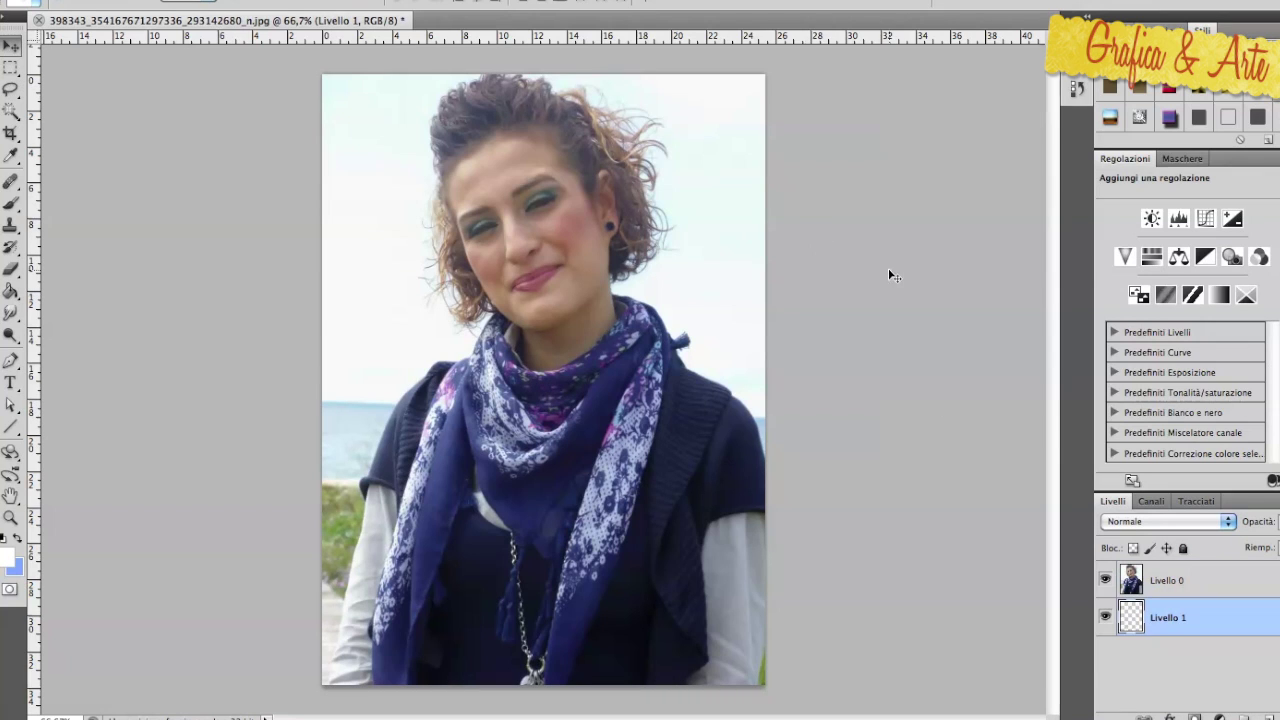
Step: Fill the new layer white with the Paint Bucket, toggling the photo to check it
click(11, 291)
click(396, 297)
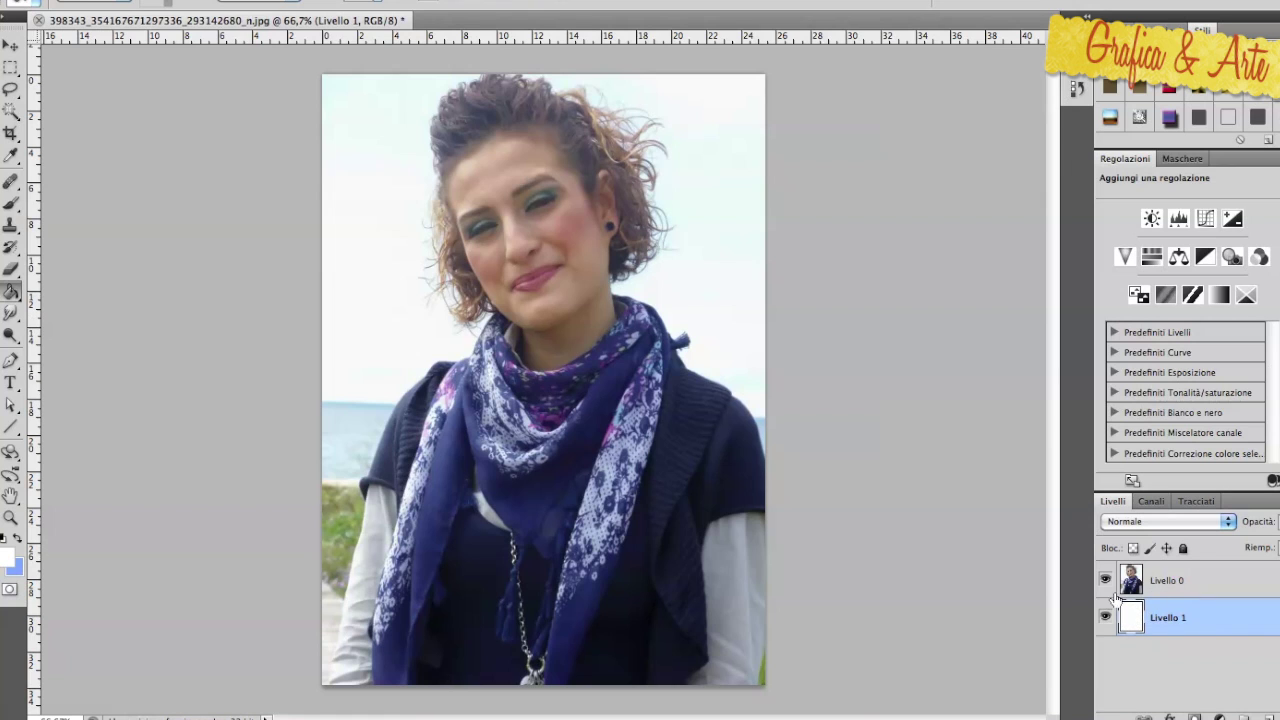
click(1105, 580)
click(1105, 580)
click(11, 46)
click(168, 117)
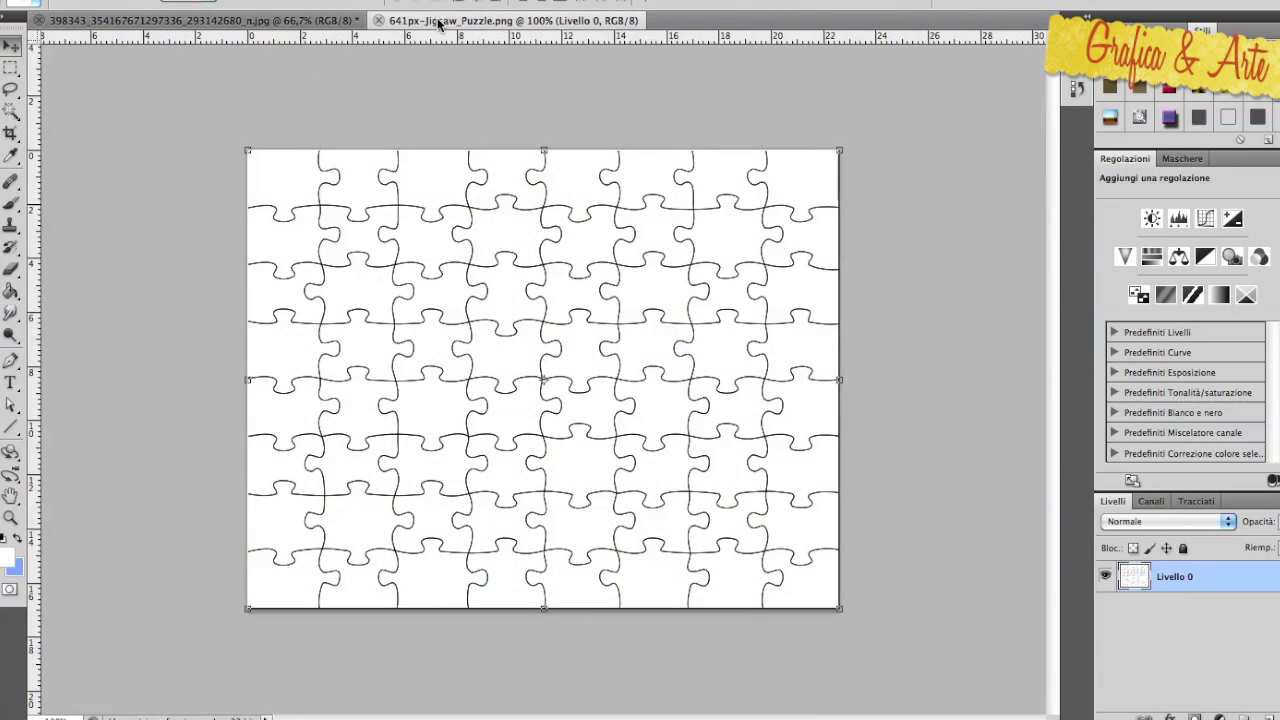
Step: Copy the jigsaw image into the portrait and scale it up to cover the canvas
drag(438, 22, 688, 29)
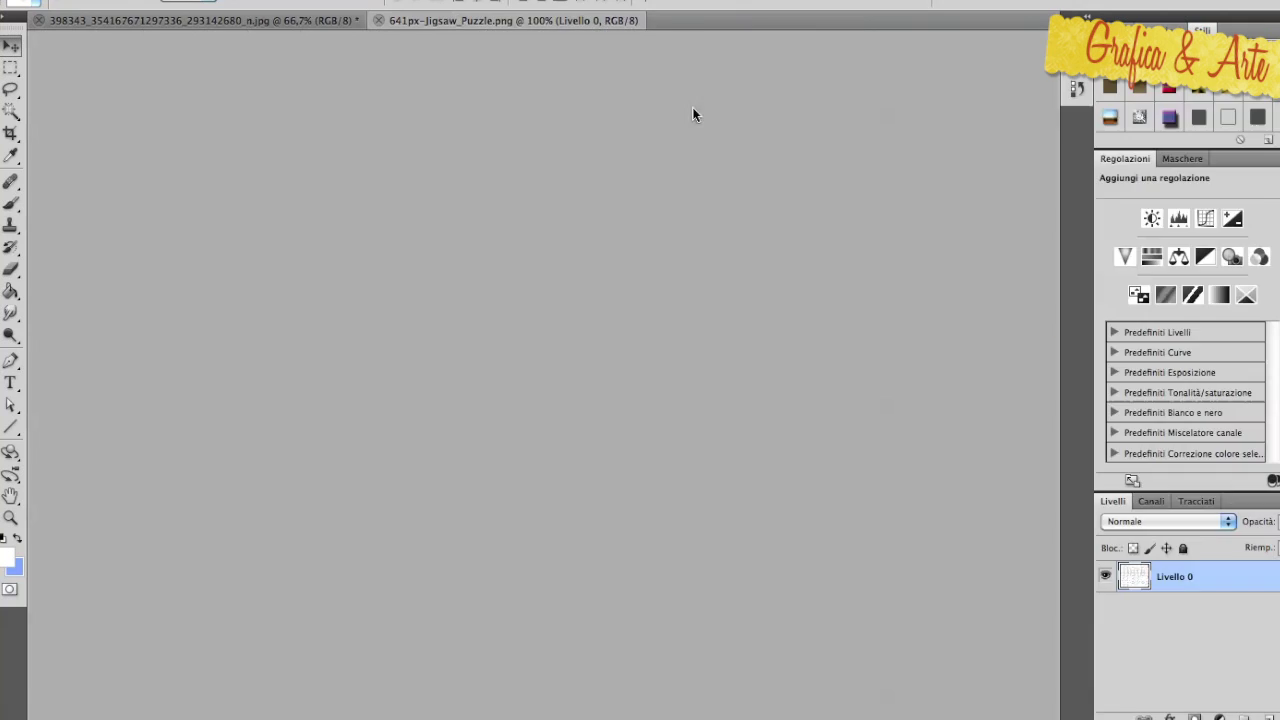
drag(943, 300, 514, 185)
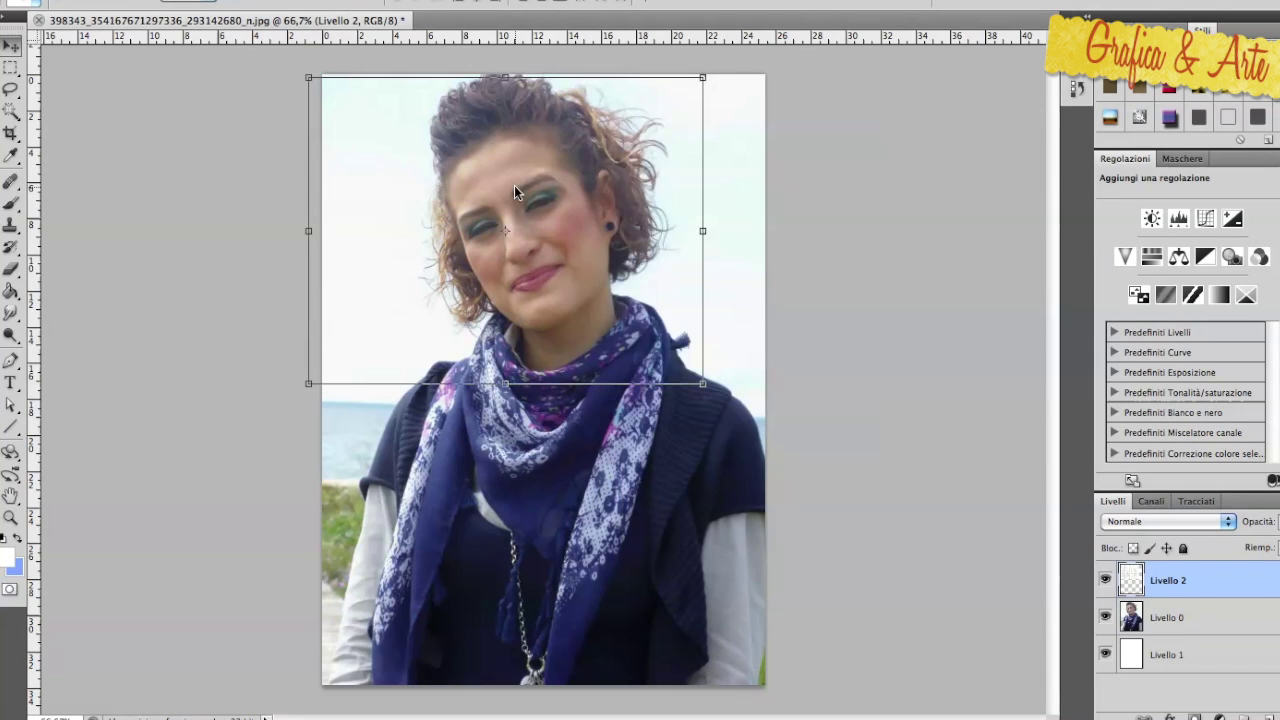
drag(519, 230, 524, 203)
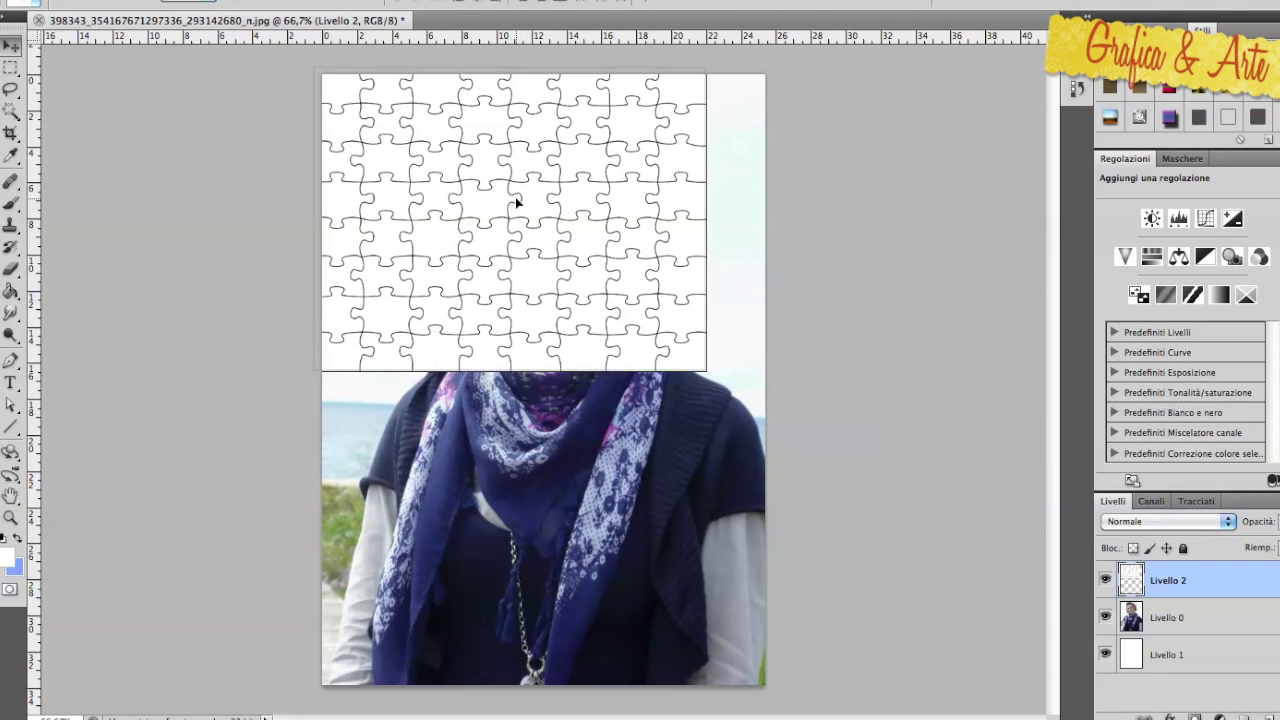
key(ctrl+t)
mouse_move(717, 372)
mouse_down()
mouse_move(960, 687)
mouse_move(1050, 719)
mouse_up()
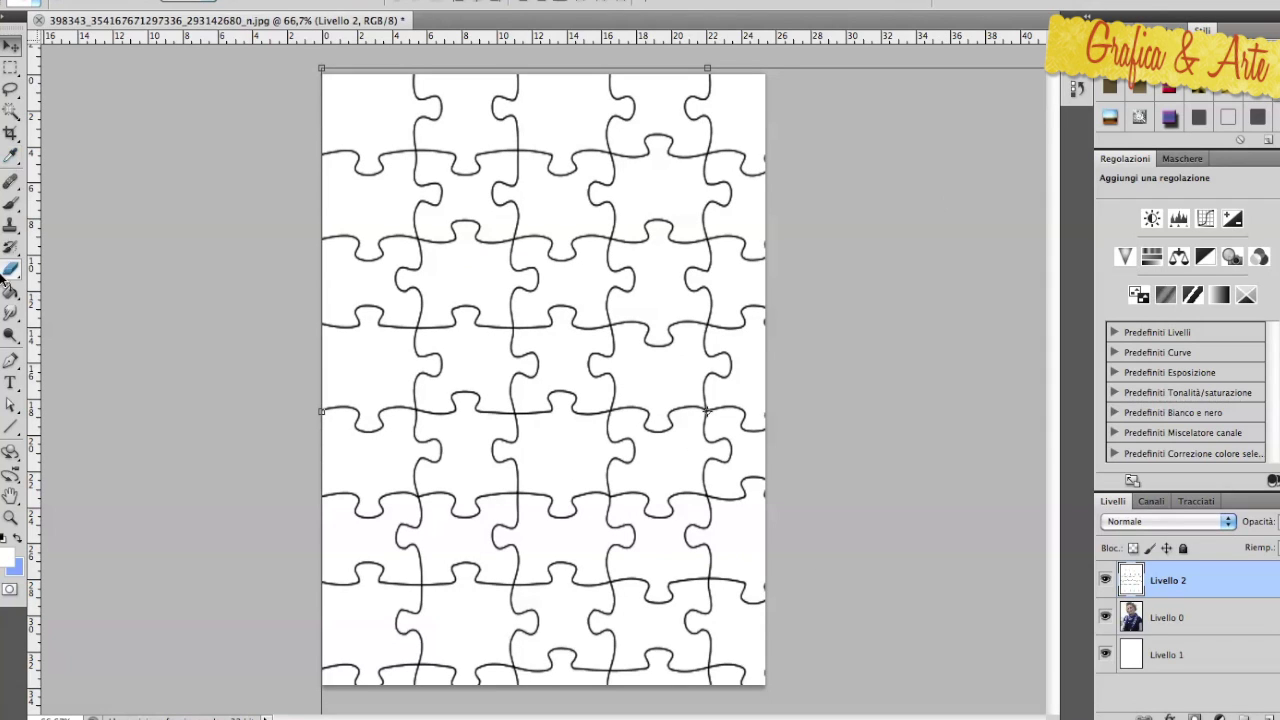
click(12, 131)
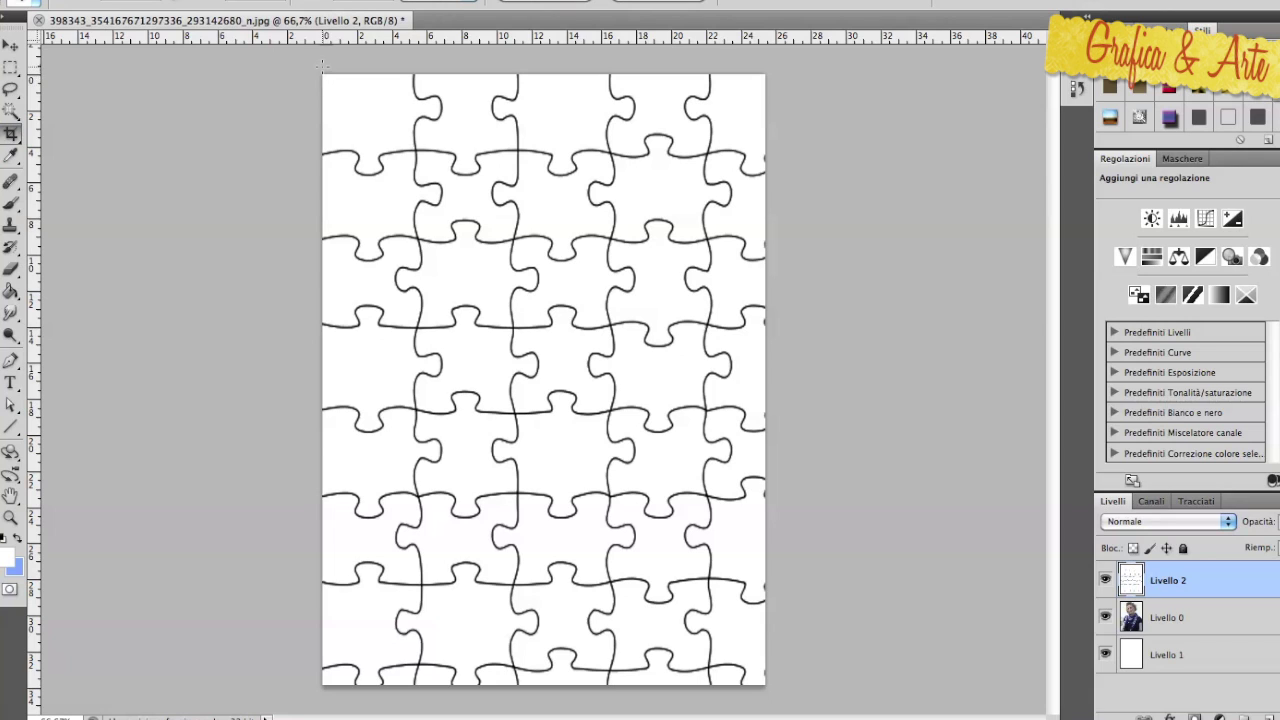
Step: Crop the puzzle overflow to the canvas edges and undo an accidental move of Livello 2
drag(322, 70, 766, 686)
key(Return)
key(v)
click(225, 116)
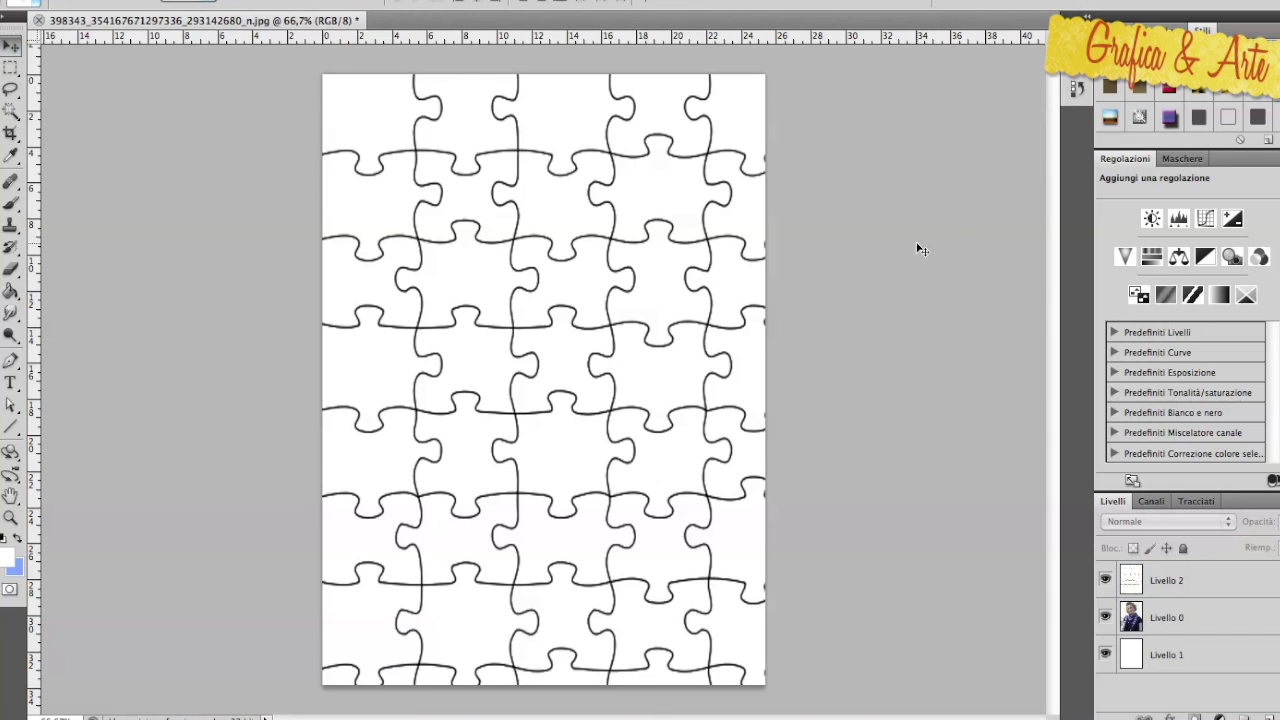
click(566, 228)
drag(551, 220, 423, 186)
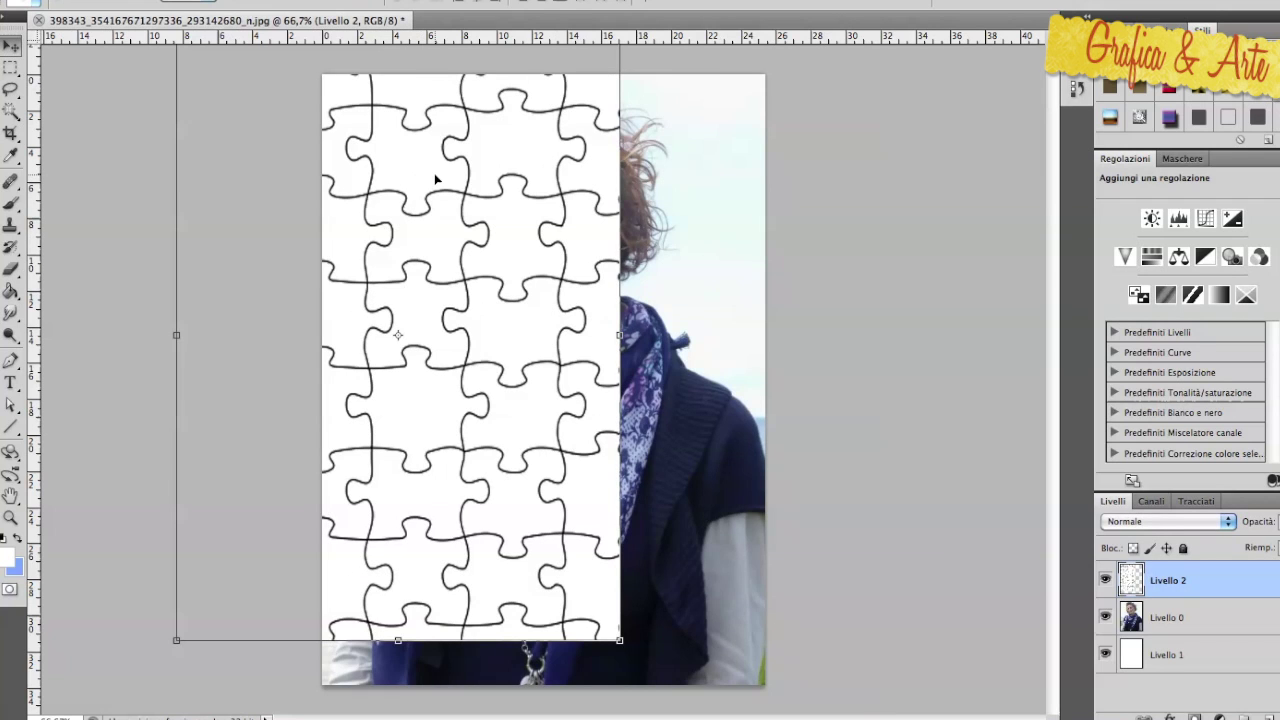
key(ctrl+z)
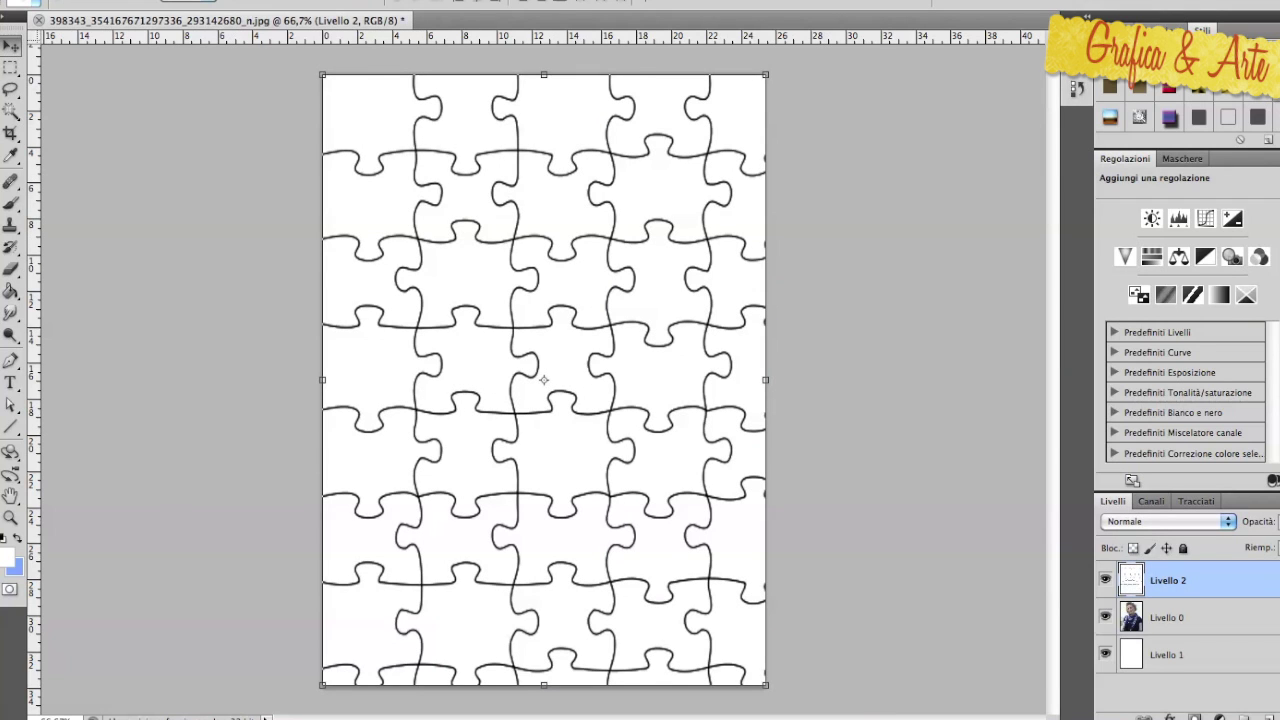
click(385, 2)
click(502, 121)
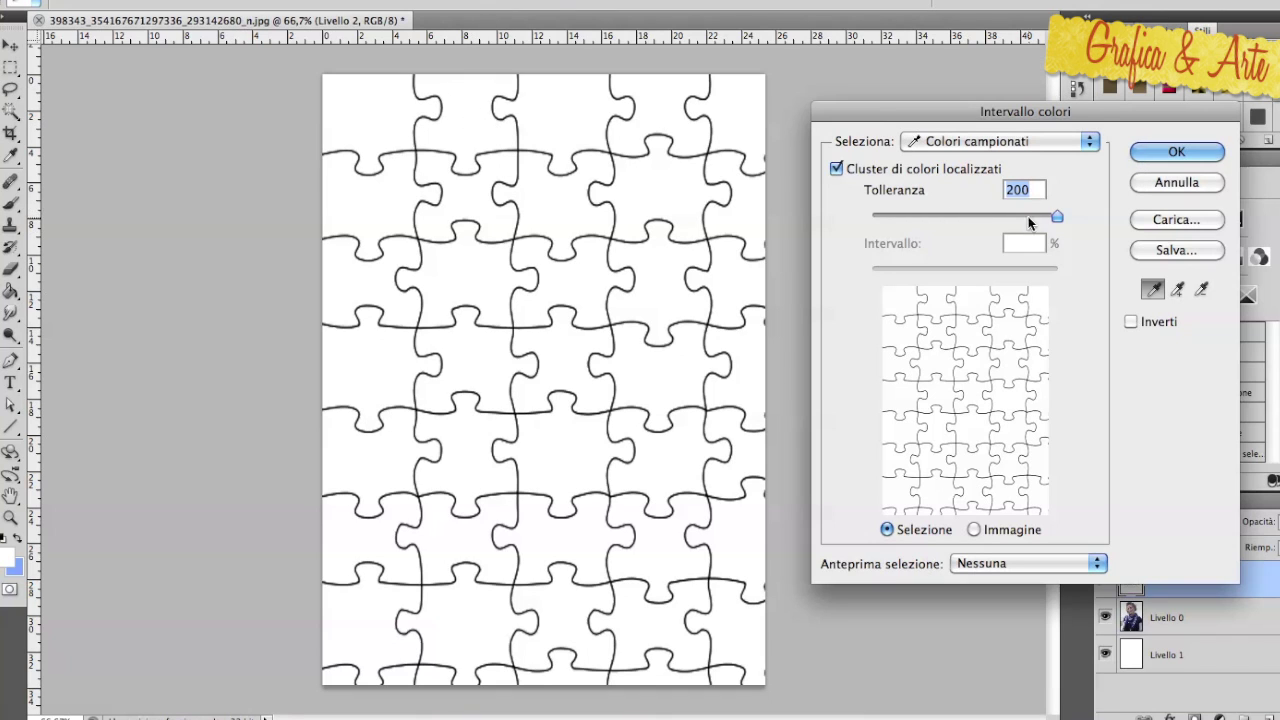
Step: Select the white with Color Range at tolerance 41, delete it from Livello 2, and deselect
mouse_move(1056, 217)
mouse_down()
mouse_move(911, 220)
mouse_move(1060, 218)
mouse_up()
click(1146, 151)
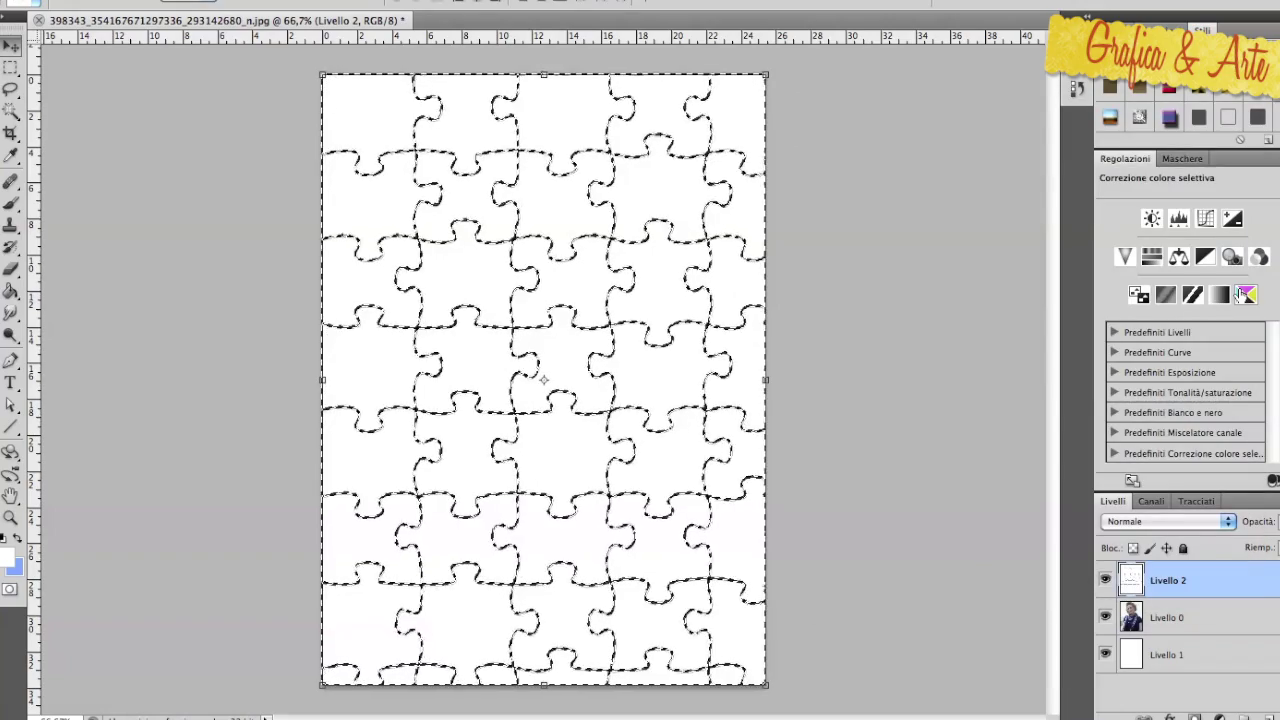
key(Delete)
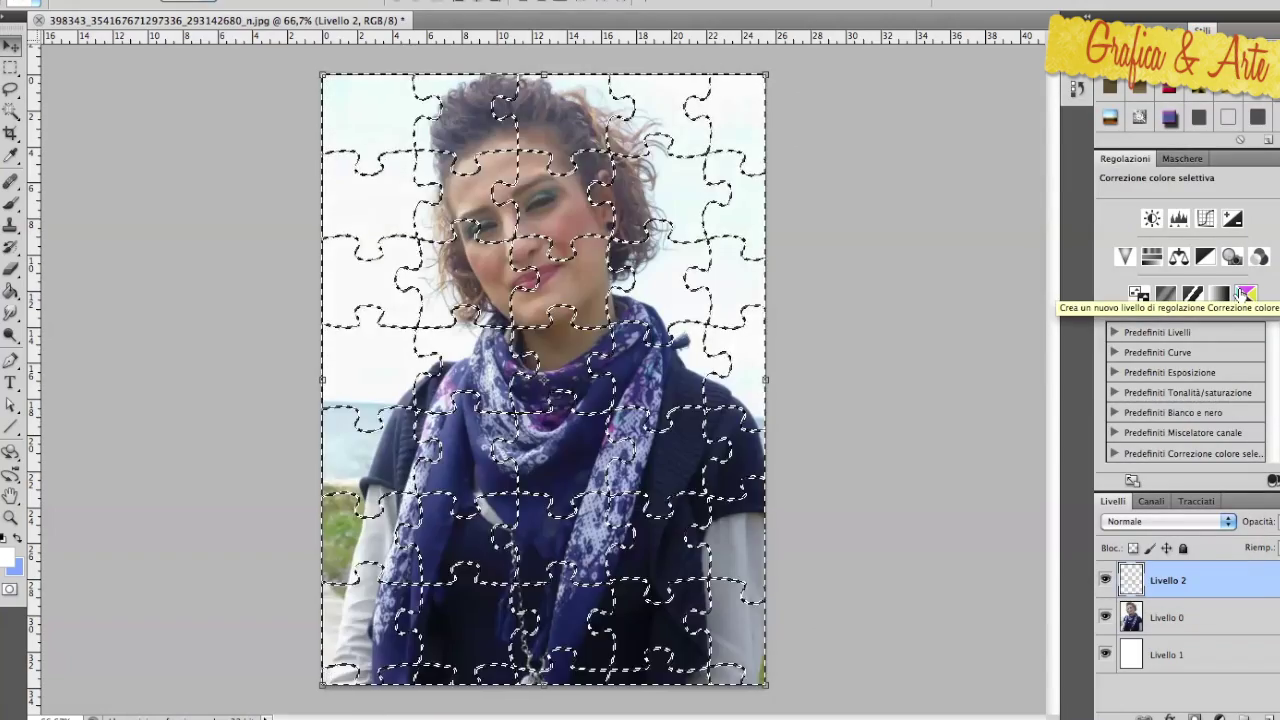
key(ctrl+d)
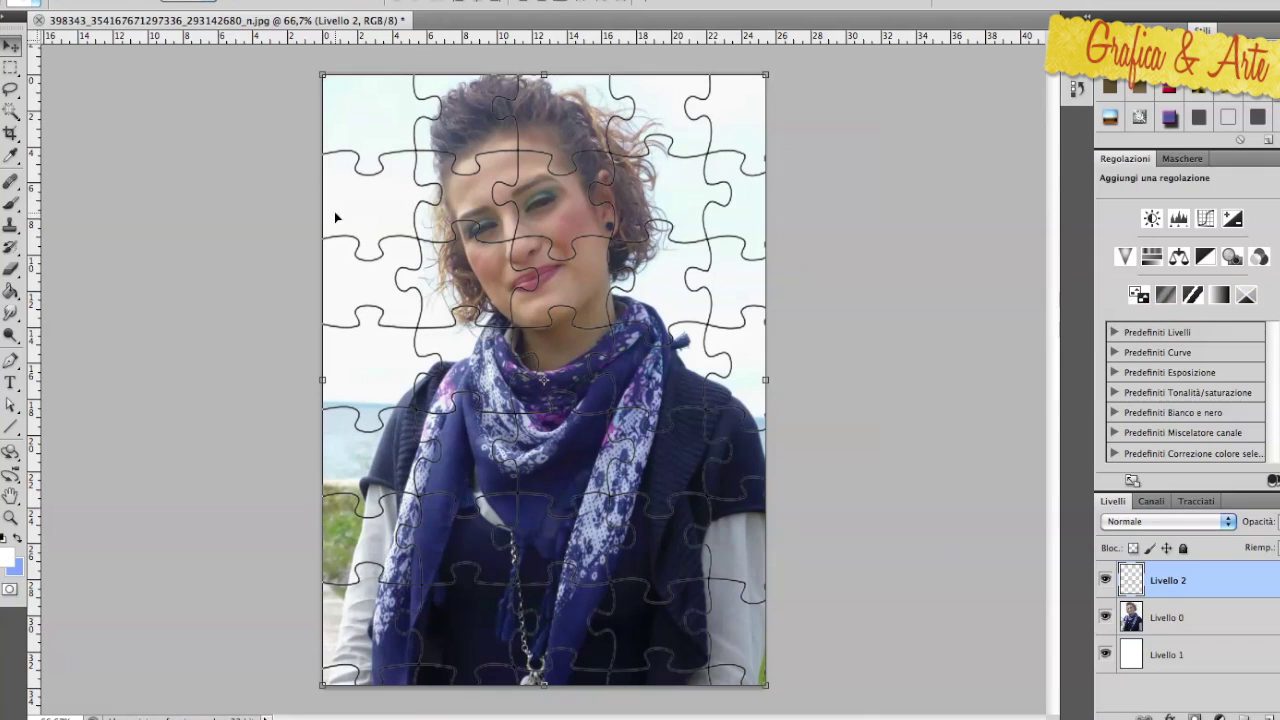
Step: Add Bevel and Emboss to Livello 2: depth 401, size 76, soften 5, angle -107, altitude 0
click(840, 197)
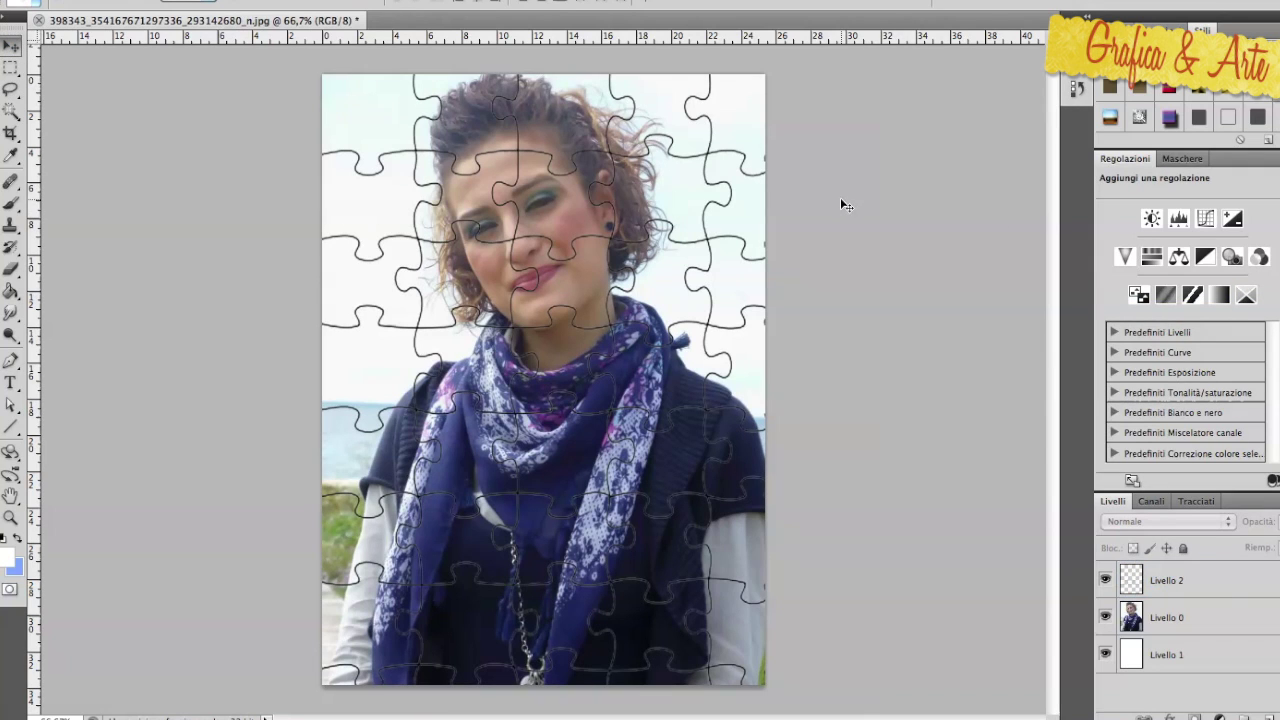
click(1156, 586)
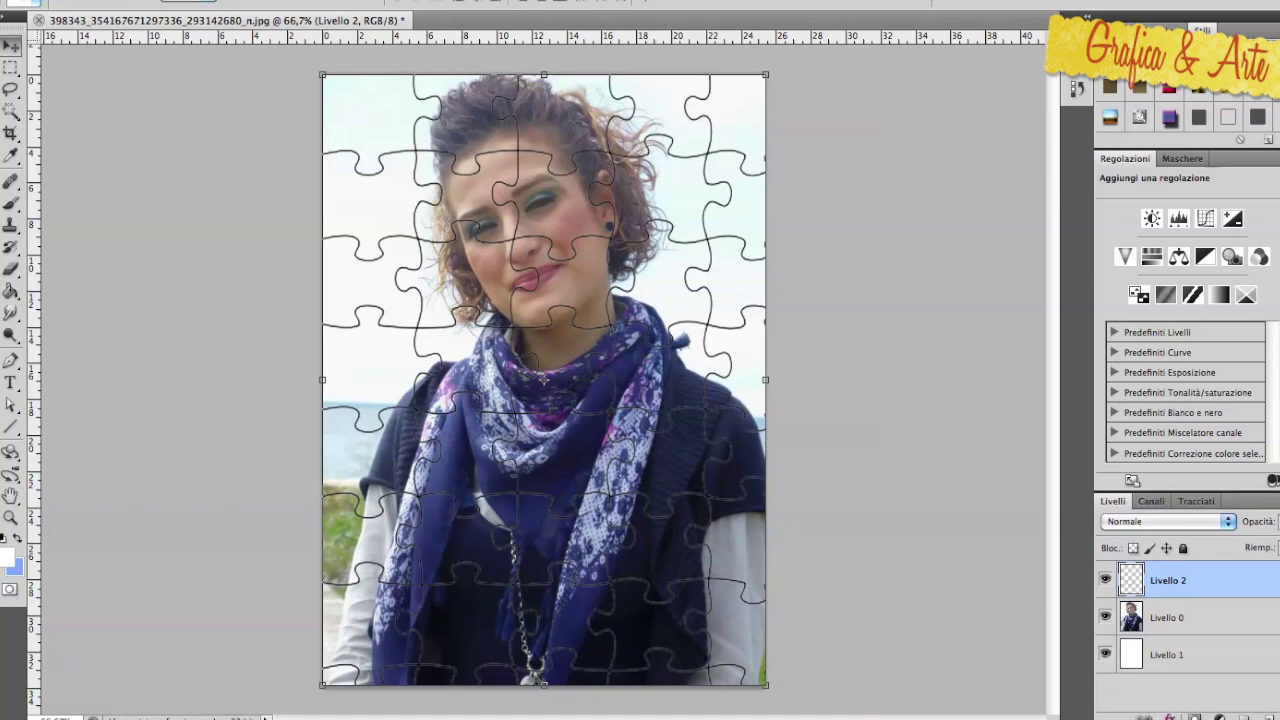
click(1170, 716)
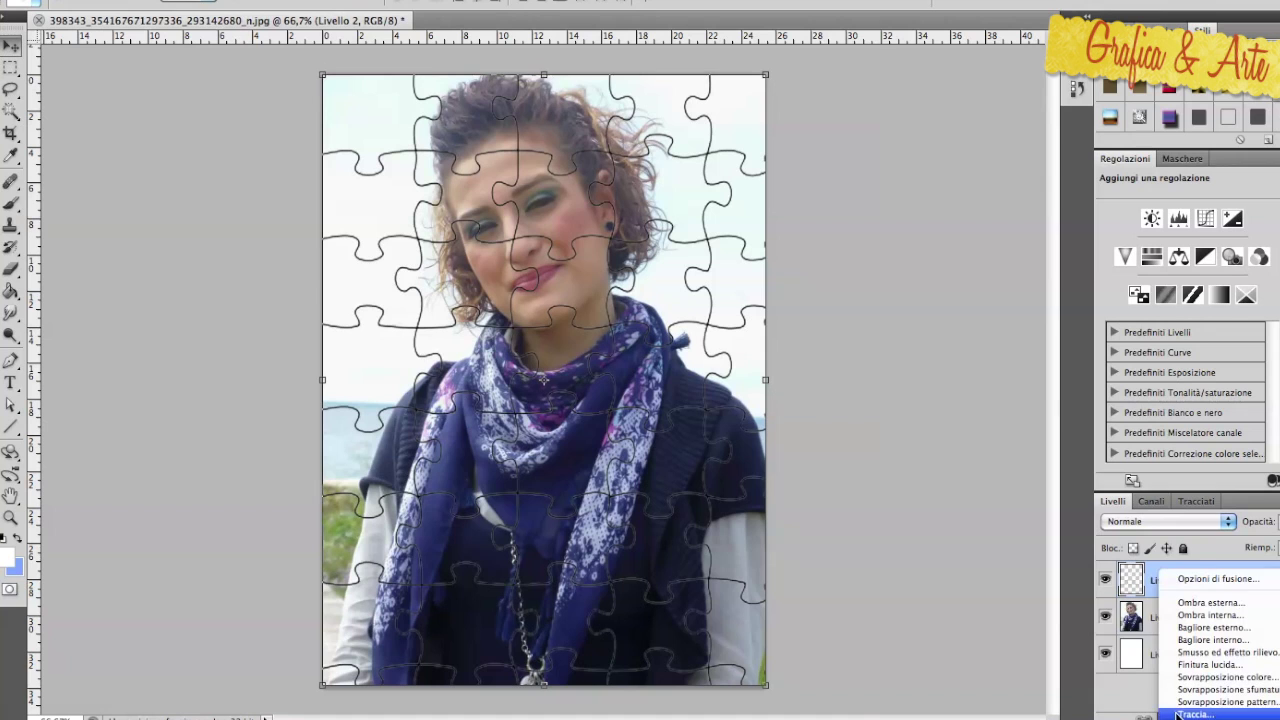
click(1216, 652)
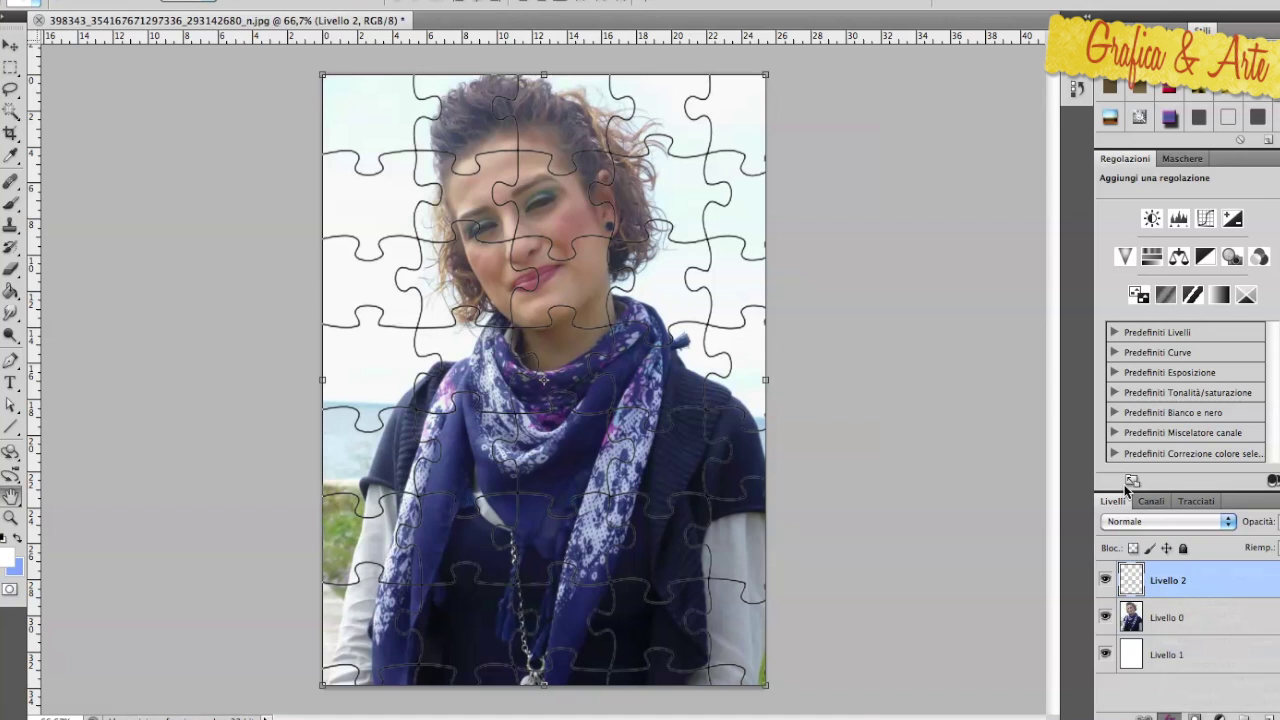
drag(920, 337, 942, 336)
mouse_move(907, 376)
mouse_down()
mouse_move(937, 375)
mouse_move(917, 396)
mouse_move(936, 399)
mouse_up()
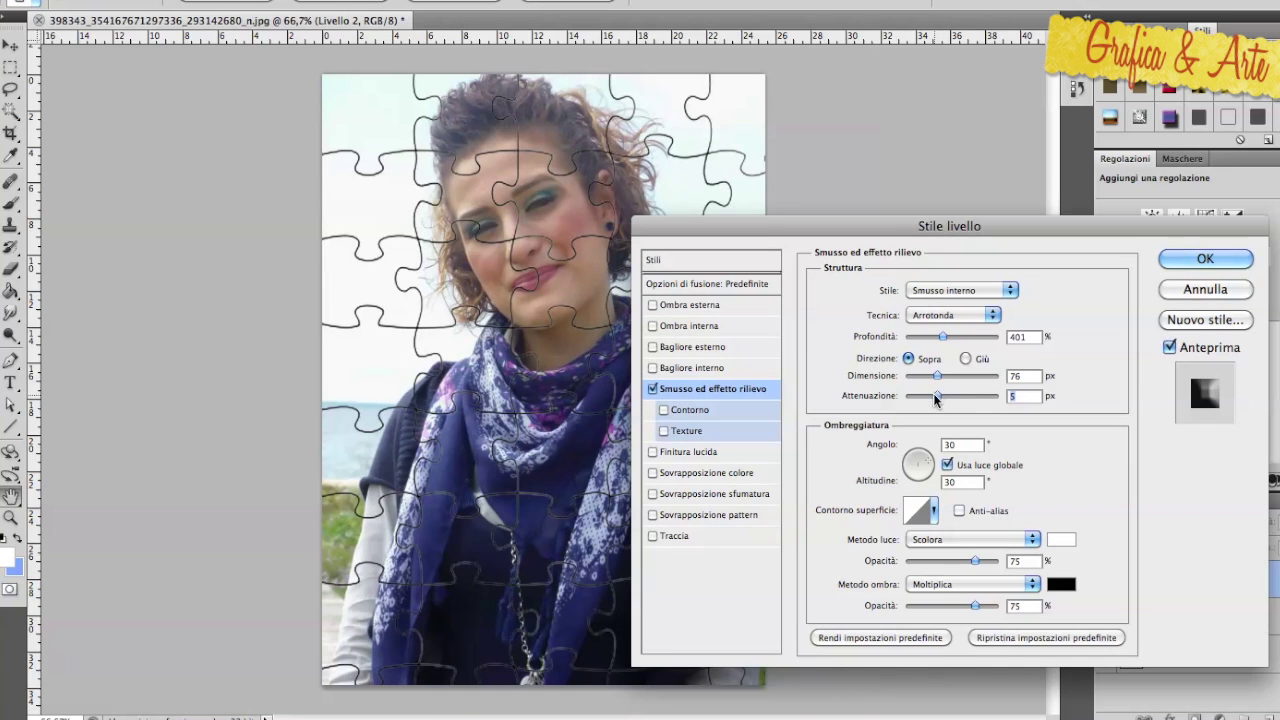
mouse_move(929, 462)
mouse_down()
mouse_move(906, 462)
mouse_move(911, 486)
mouse_up()
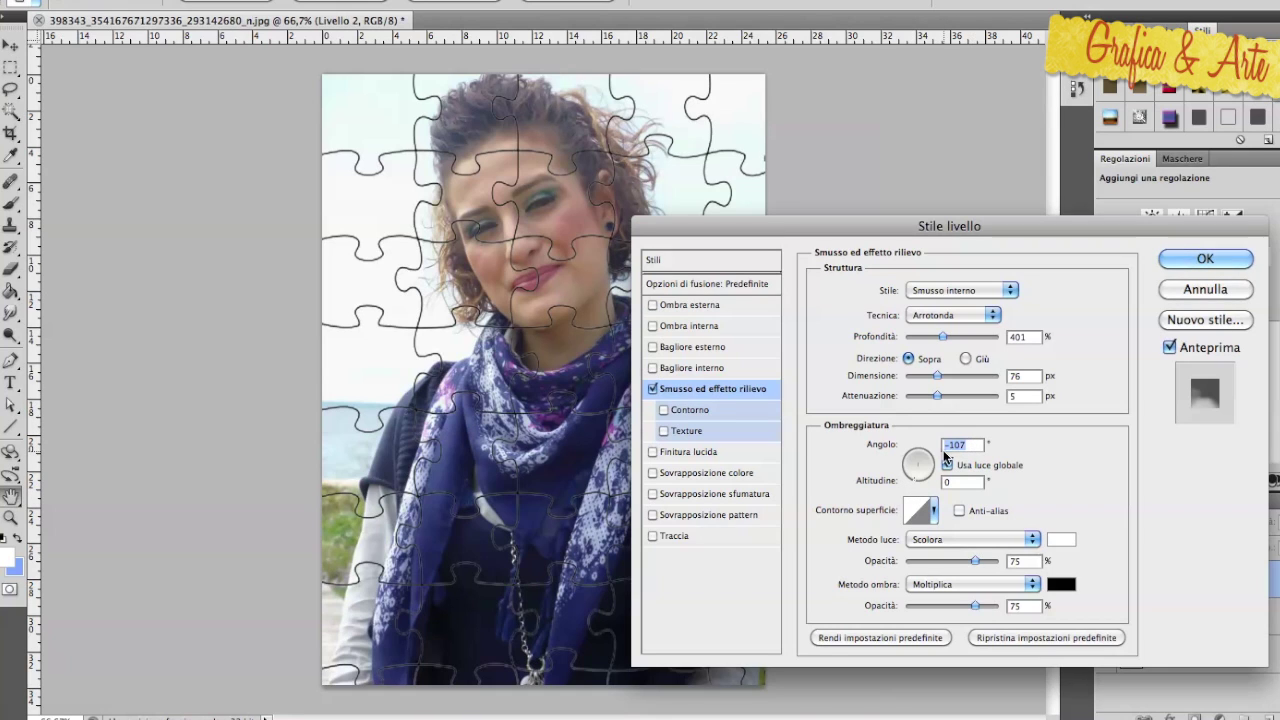
Step: Add an Inner Shadow with distance 9 and size 21, and apply the effects
click(684, 327)
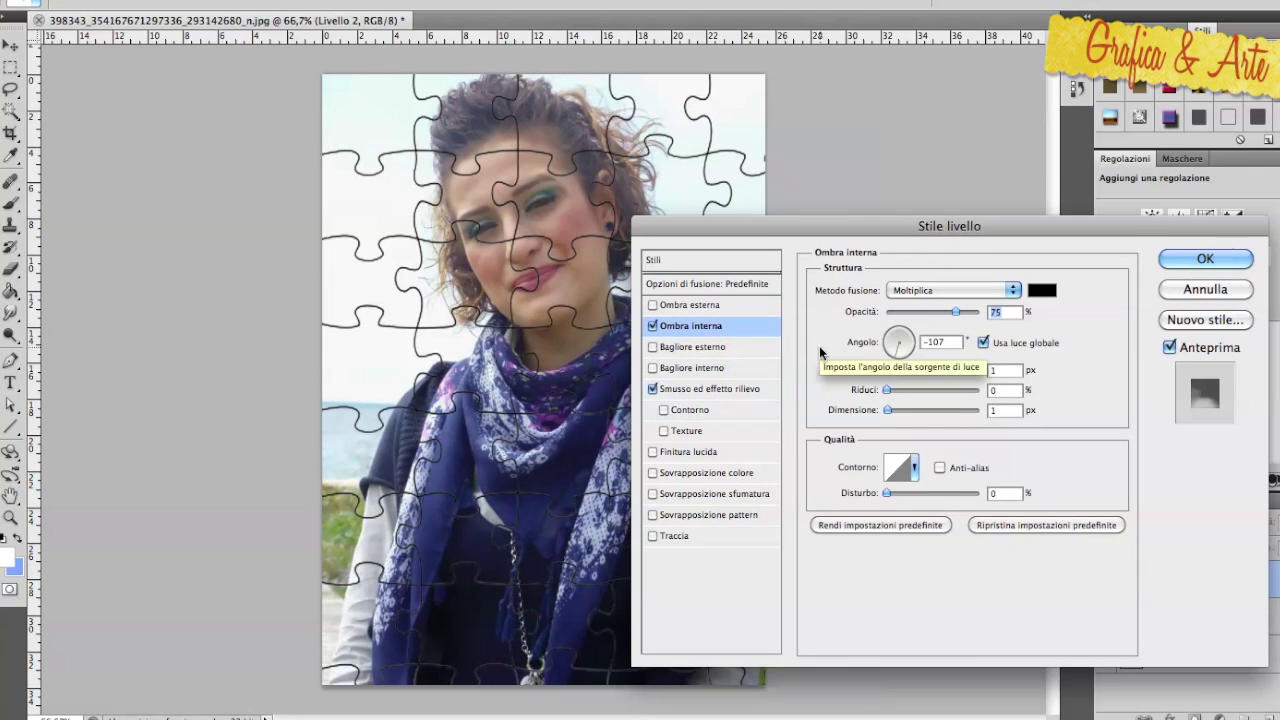
drag(887, 371, 899, 410)
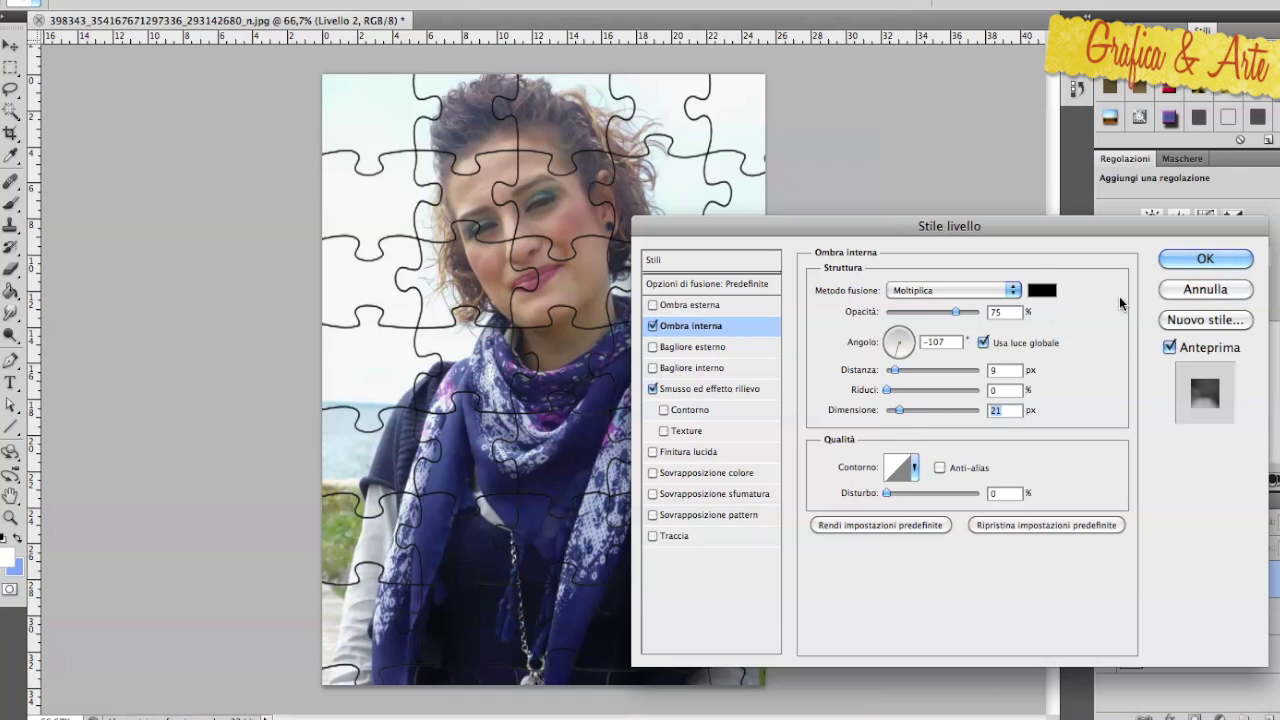
click(1193, 256)
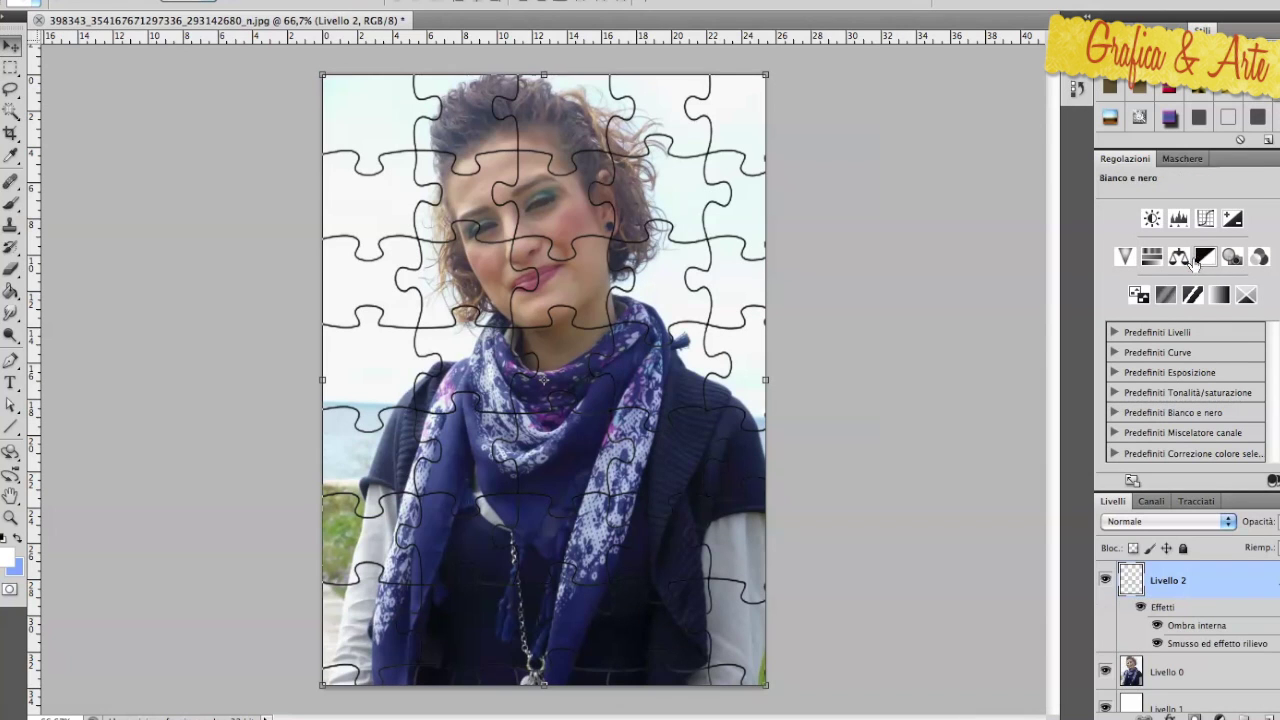
Step: Set Livello 2's blend mode to Scolora and adjust its fill
click(1150, 521)
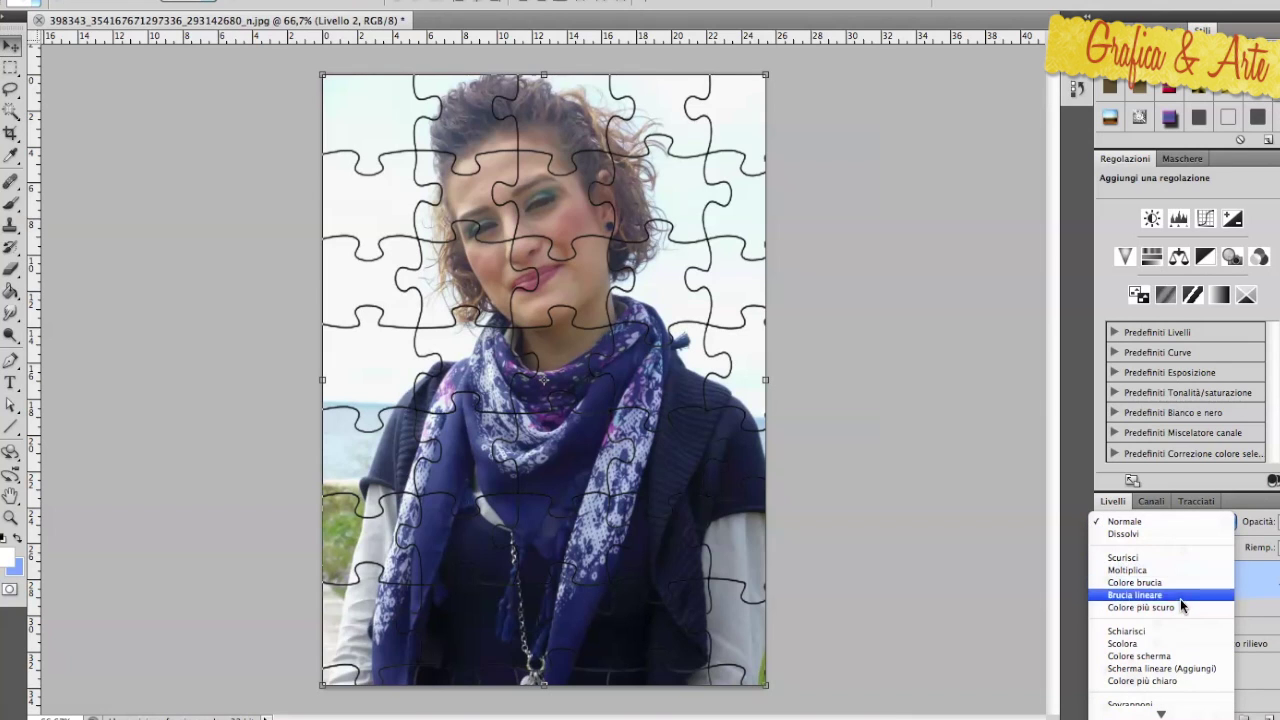
click(1163, 644)
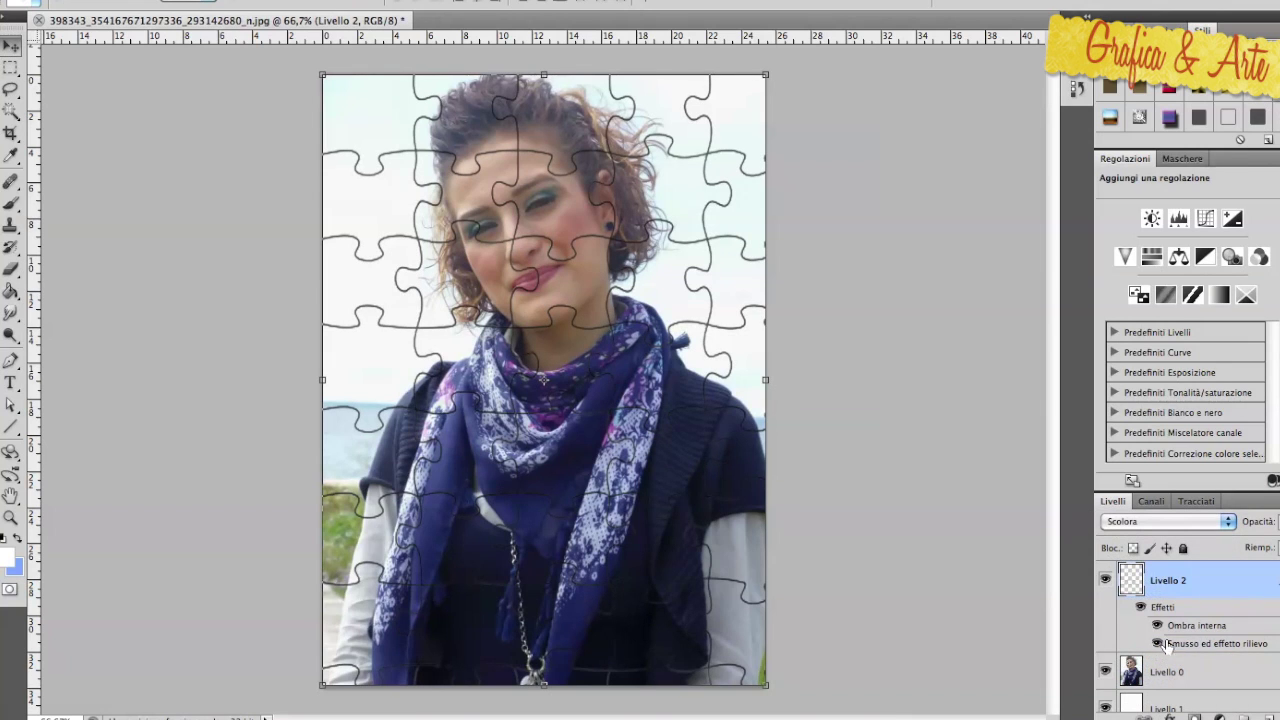
click(1278, 548)
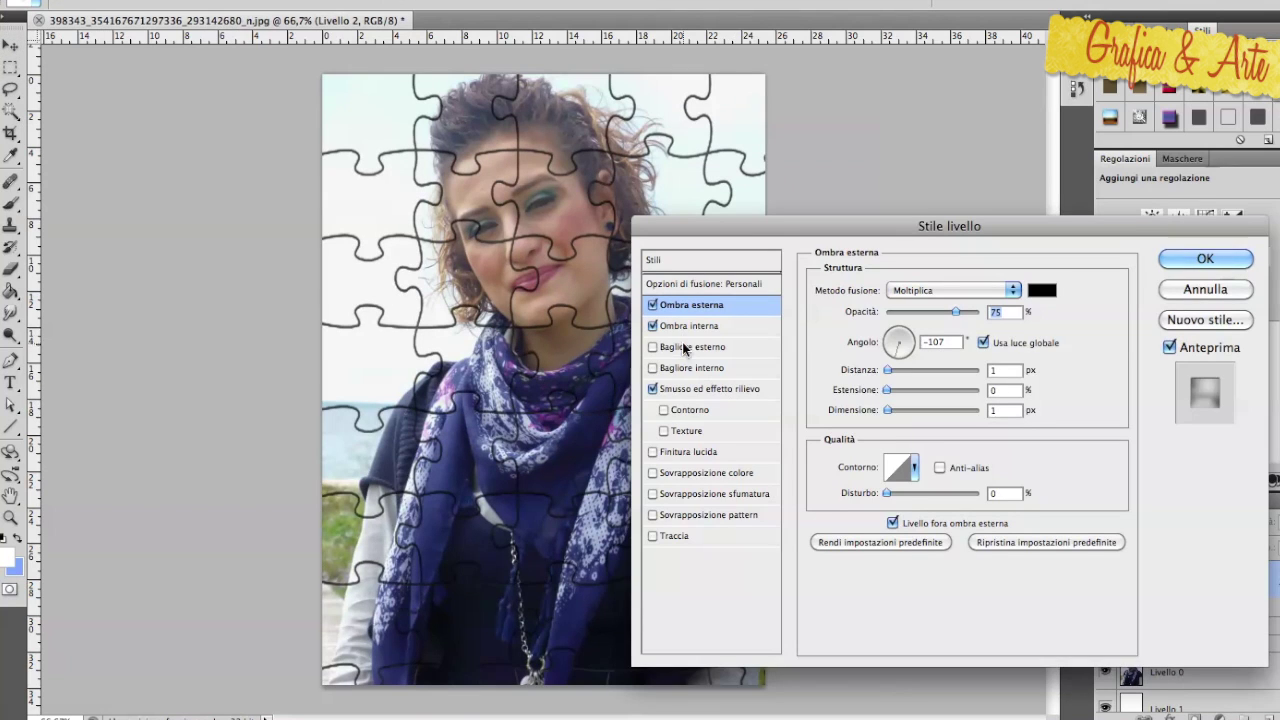
Step: Set drop shadow size 8 px, inner shadow size 32 and bevel soften 16, then apply
drag(729, 232, 932, 241)
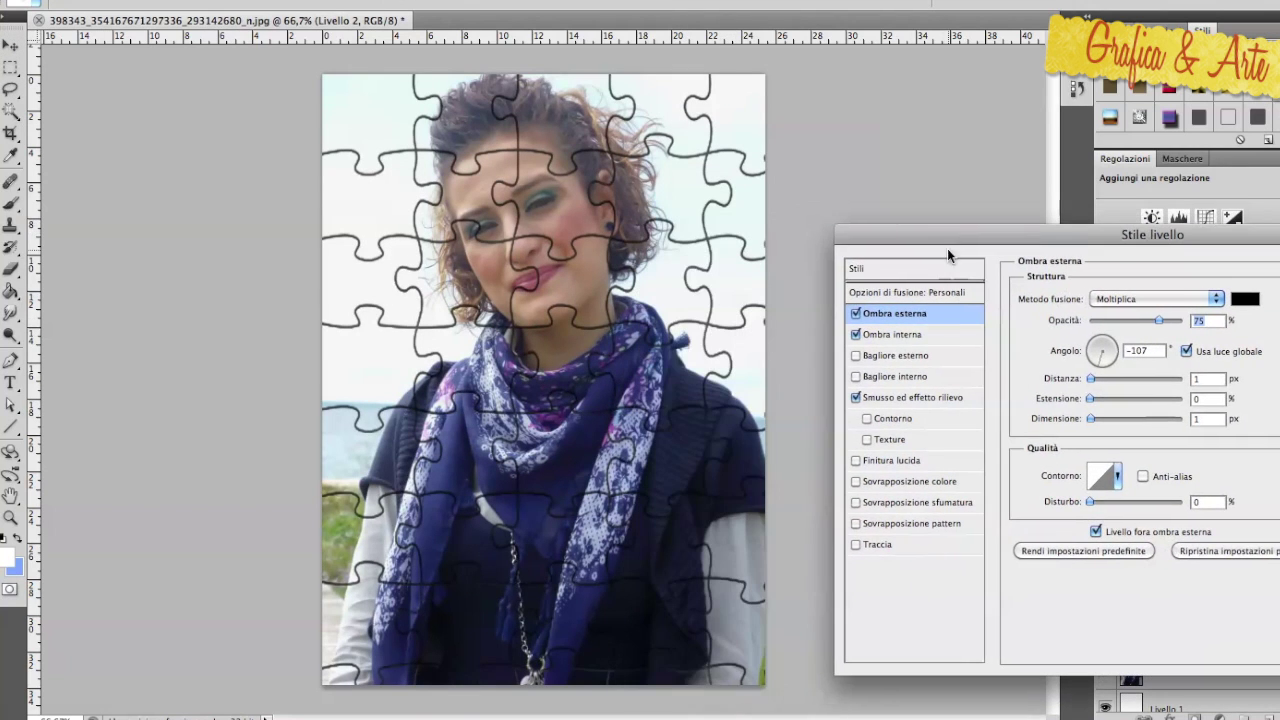
drag(1101, 421, 1090, 422)
click(893, 335)
drag(1100, 423, 1127, 425)
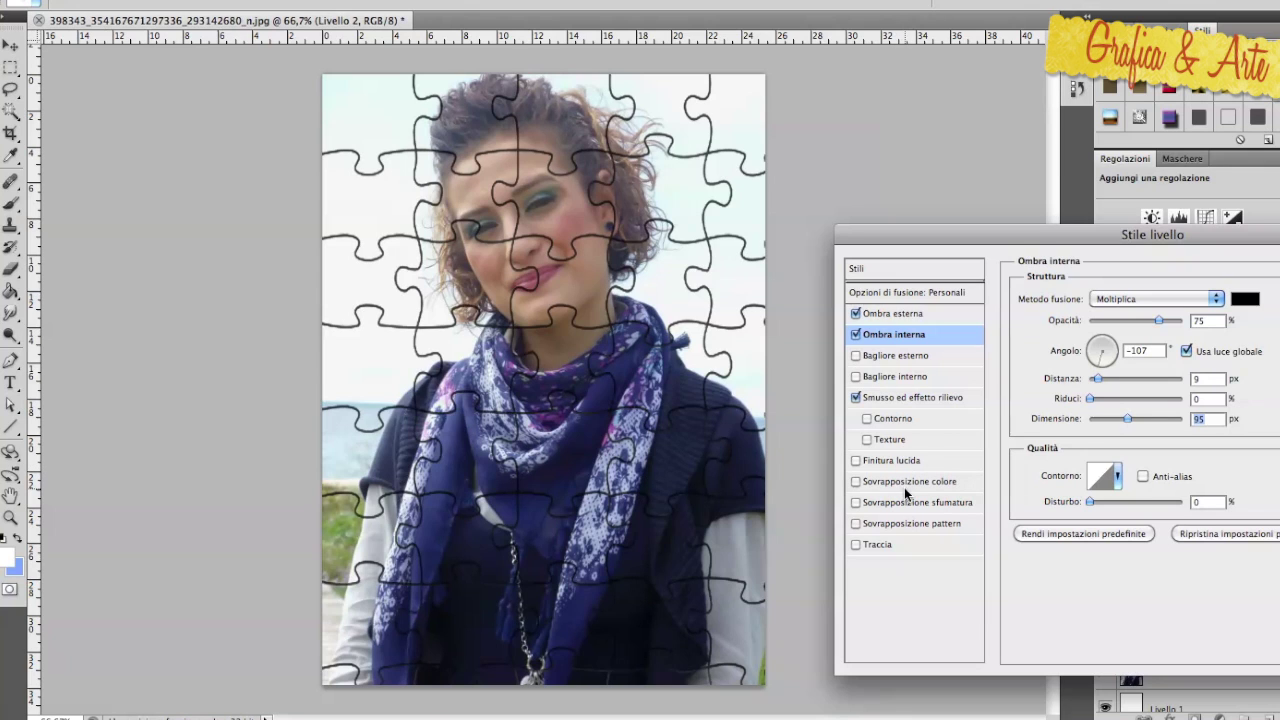
click(905, 397)
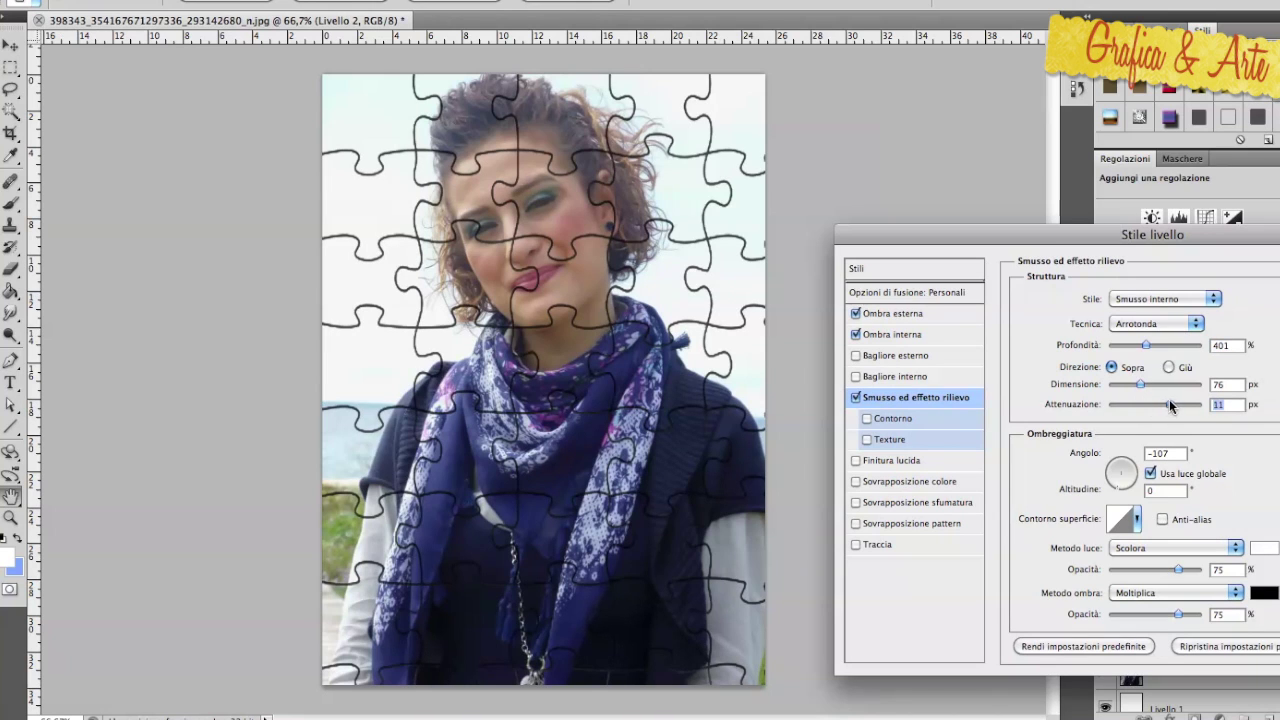
drag(1178, 403, 1201, 403)
key(Return)
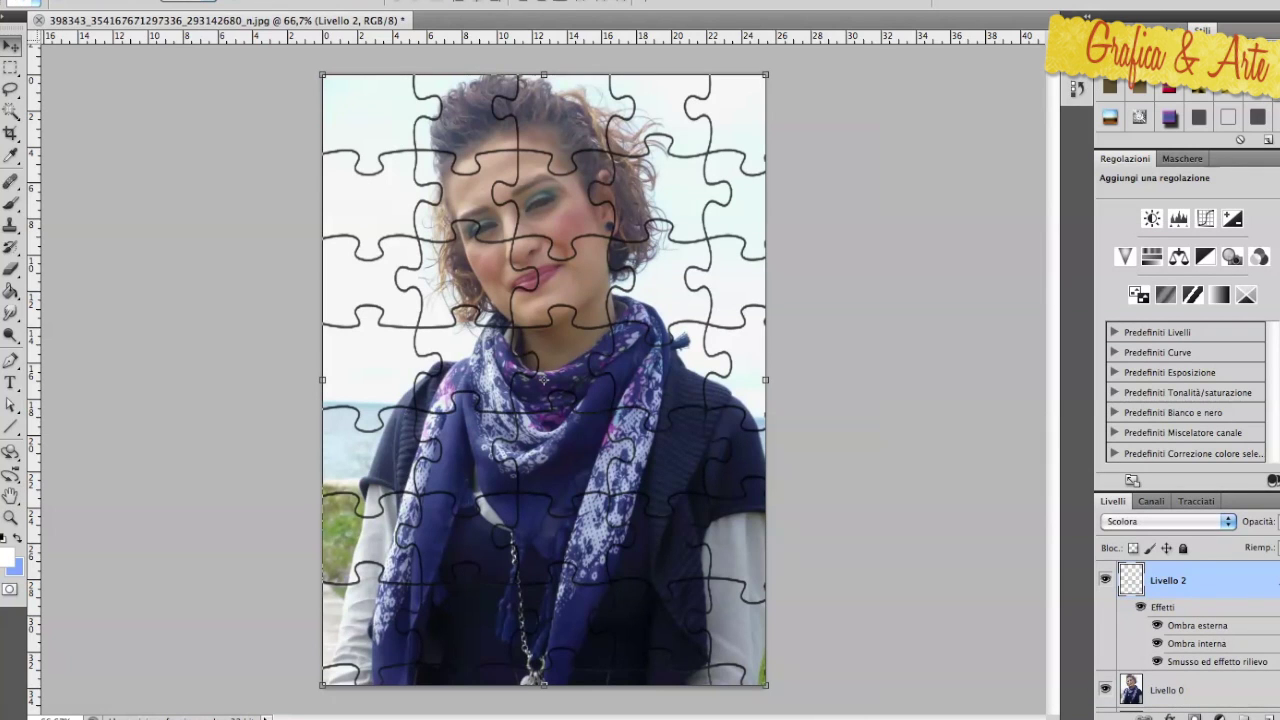
click(1276, 521)
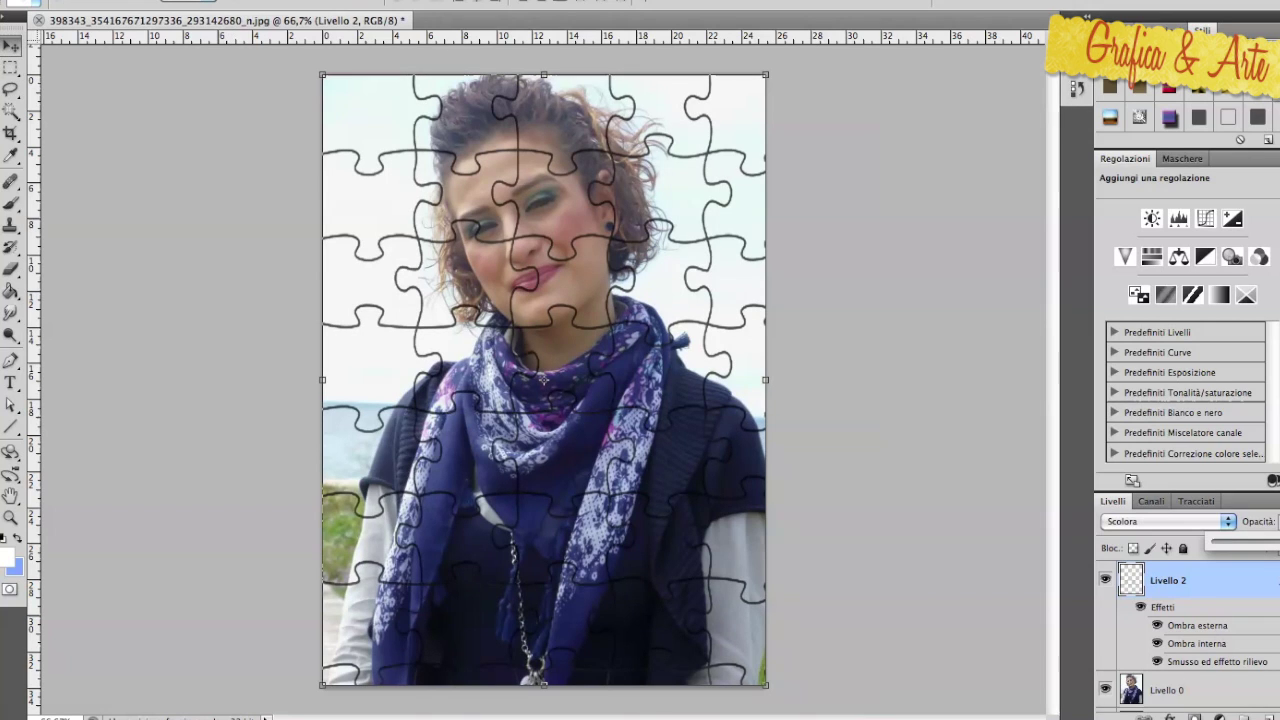
Step: Select the left-edge puzzle piece with the Magic Wand and expand the selection by 2 px
click(912, 538)
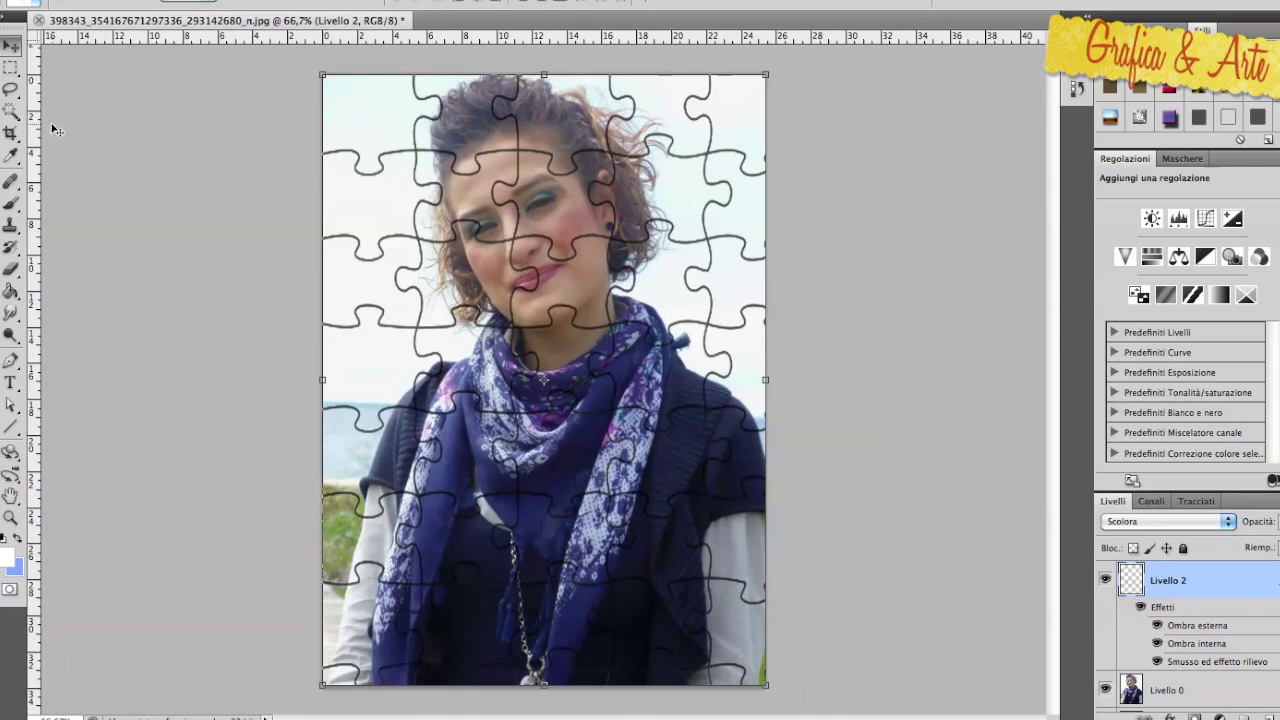
click(15, 117)
key(Return)
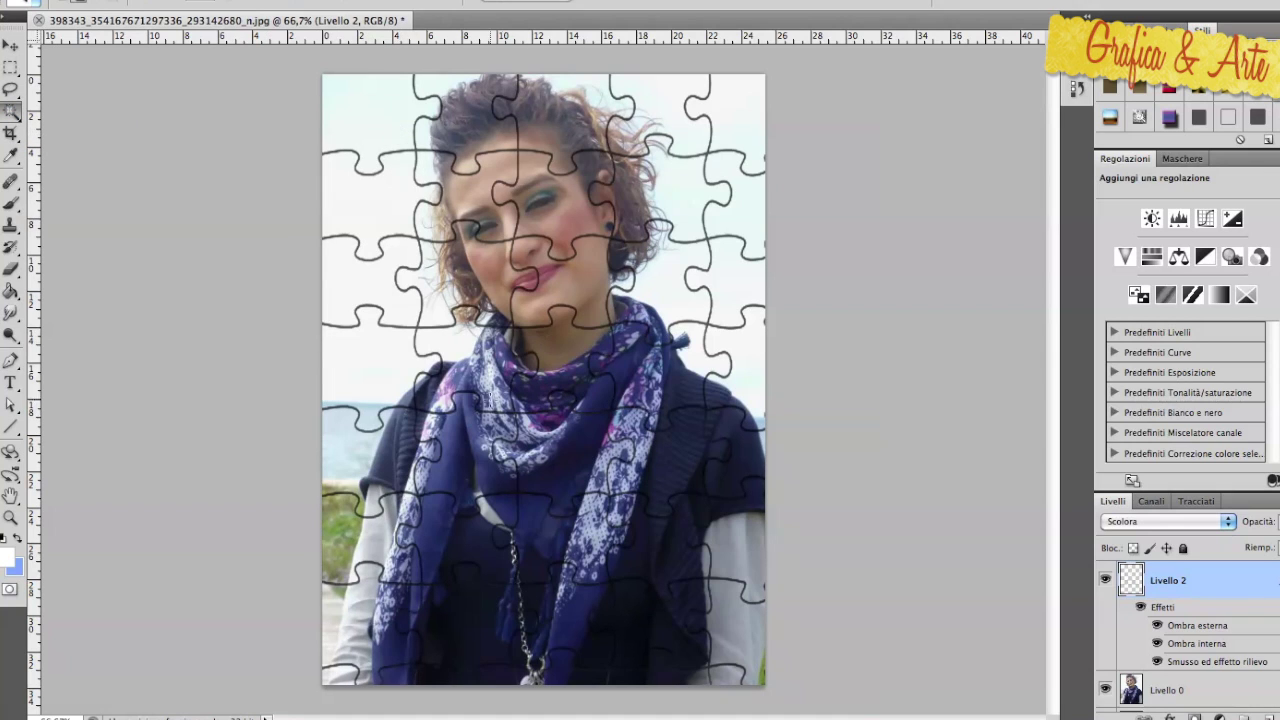
click(368, 364)
click(140, 2)
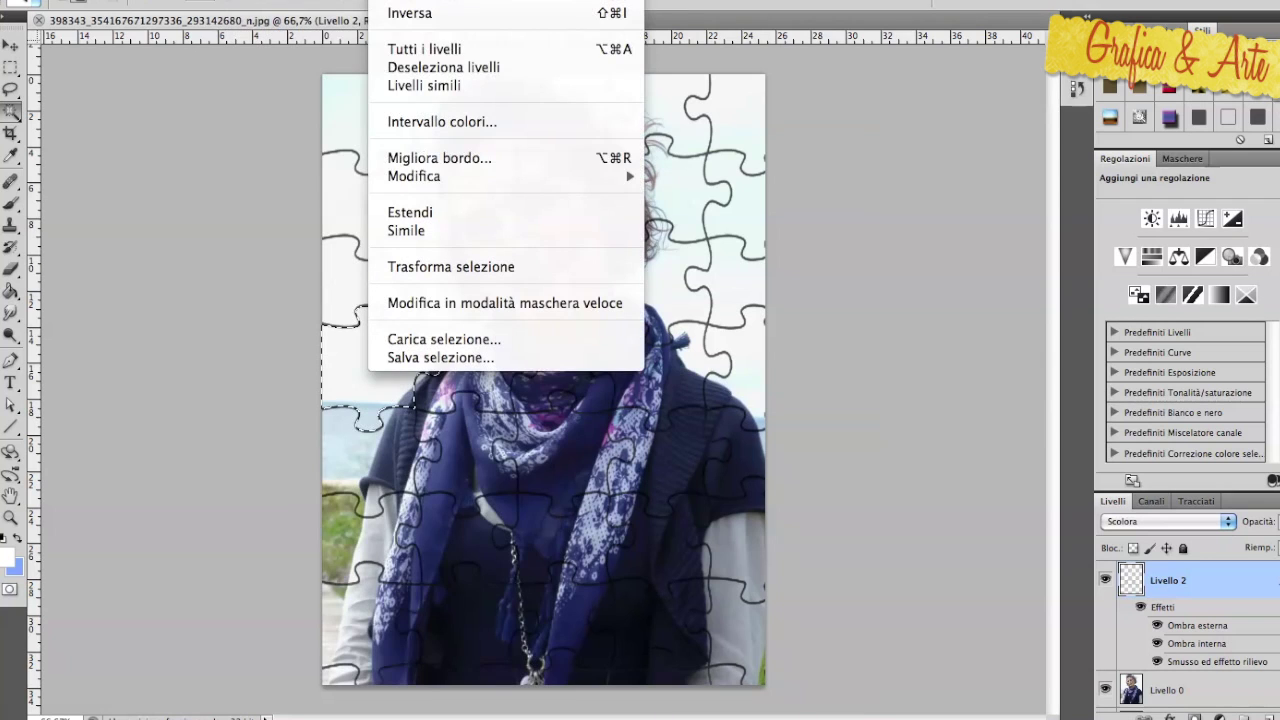
mouse_move(414, 176)
click(693, 212)
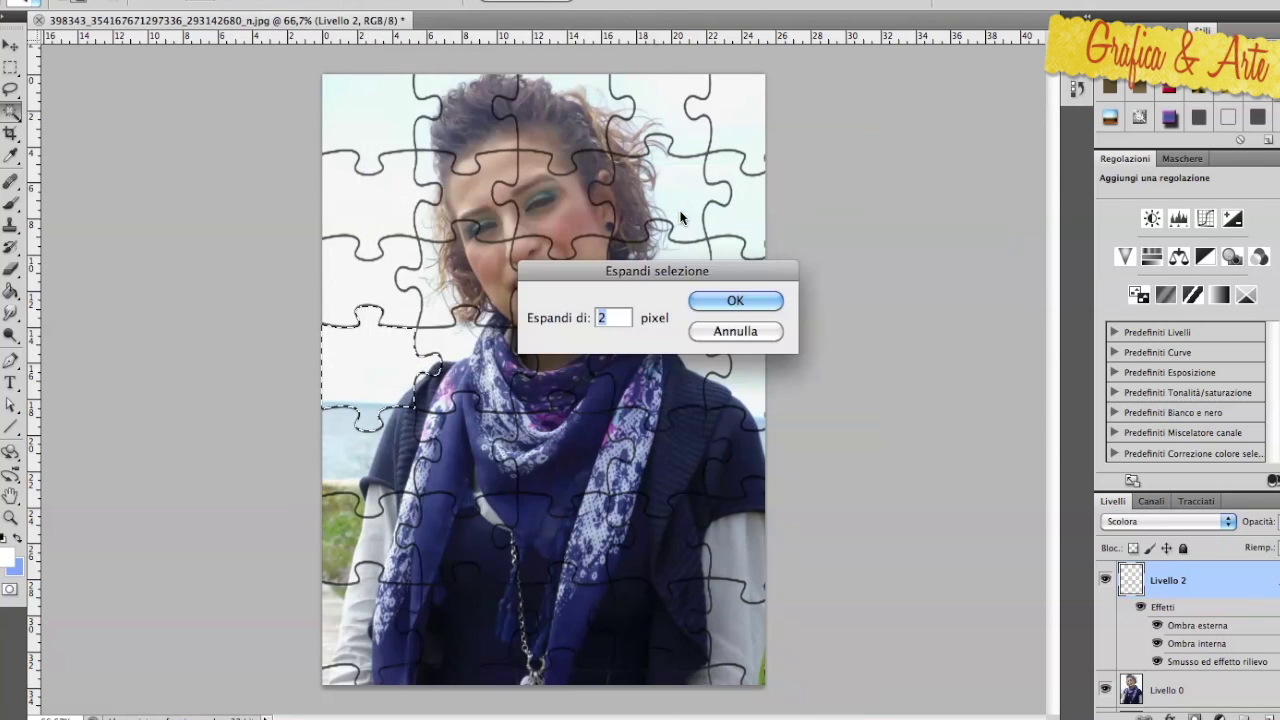
click(736, 302)
Step: Cut the selected piece out of the portrait layer Livello 0
click(1157, 690)
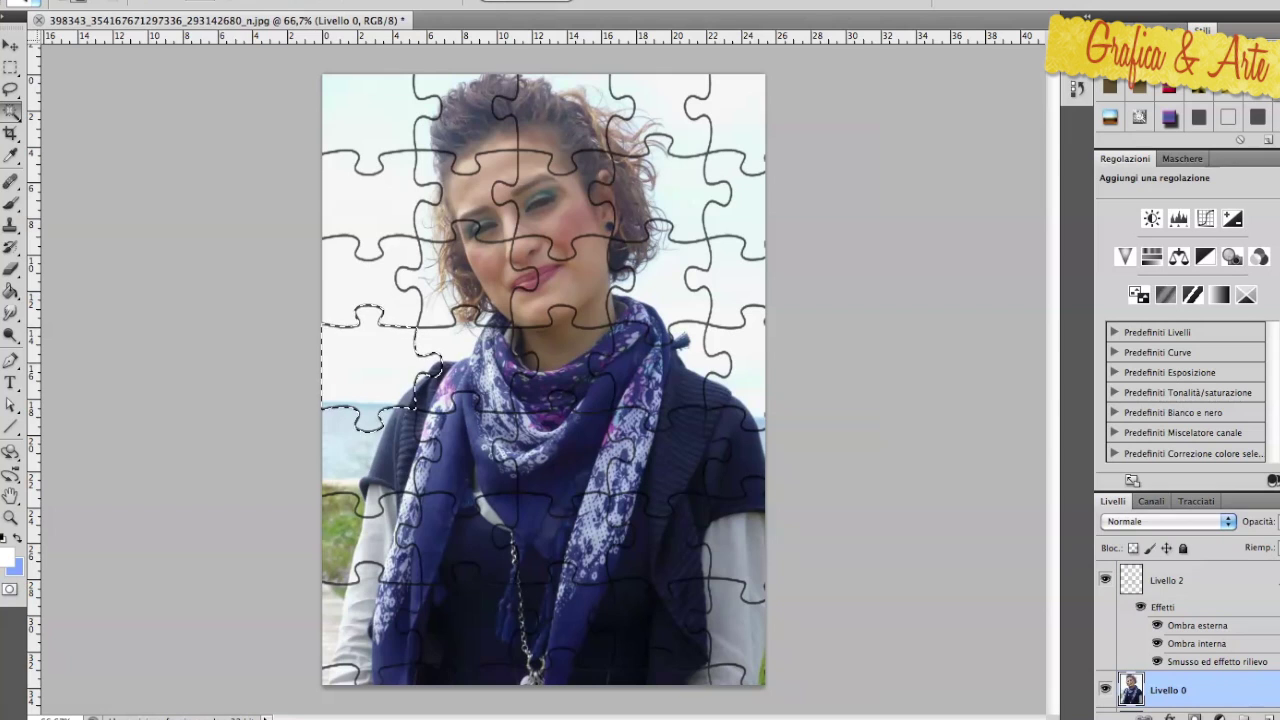
click(190, 2)
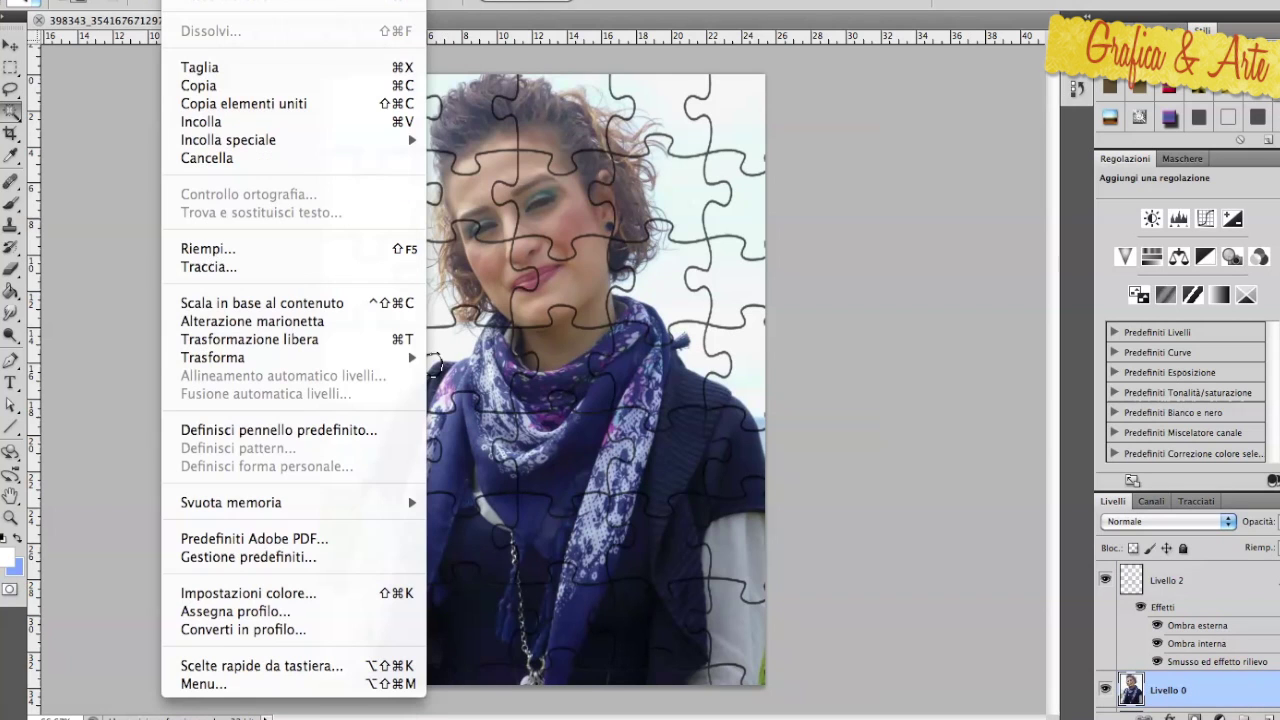
click(240, 66)
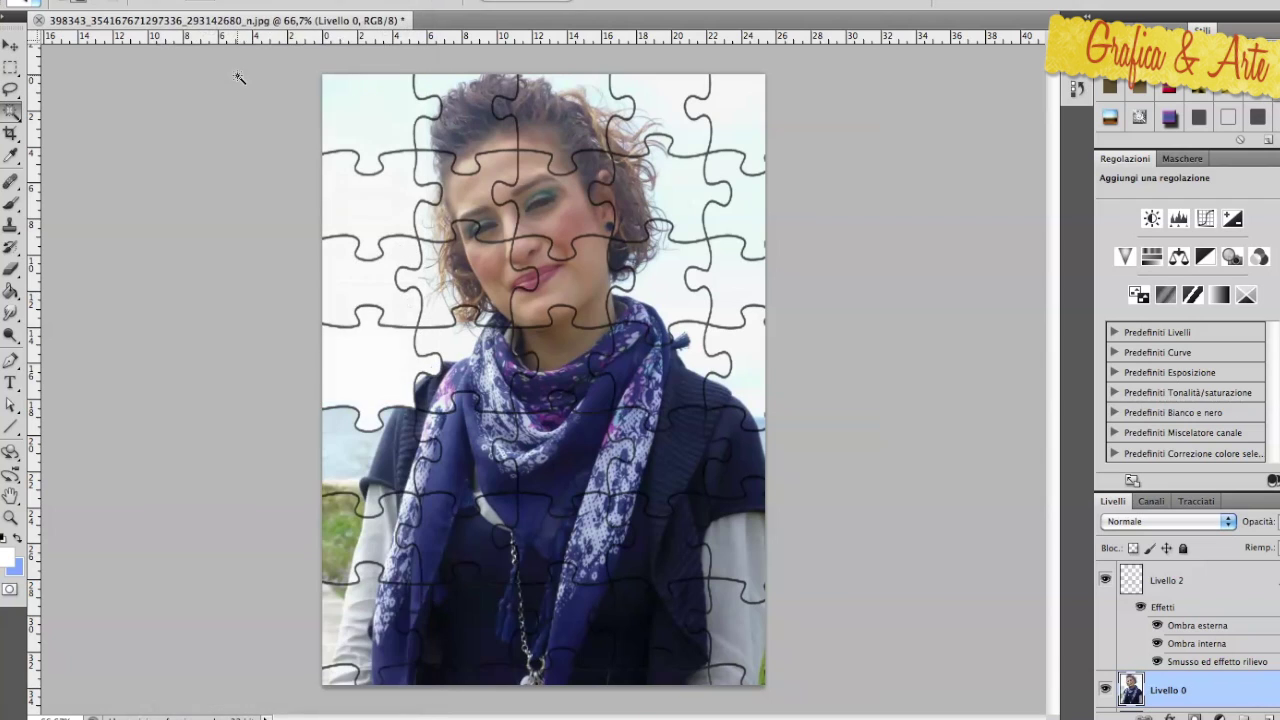
click(10, 46)
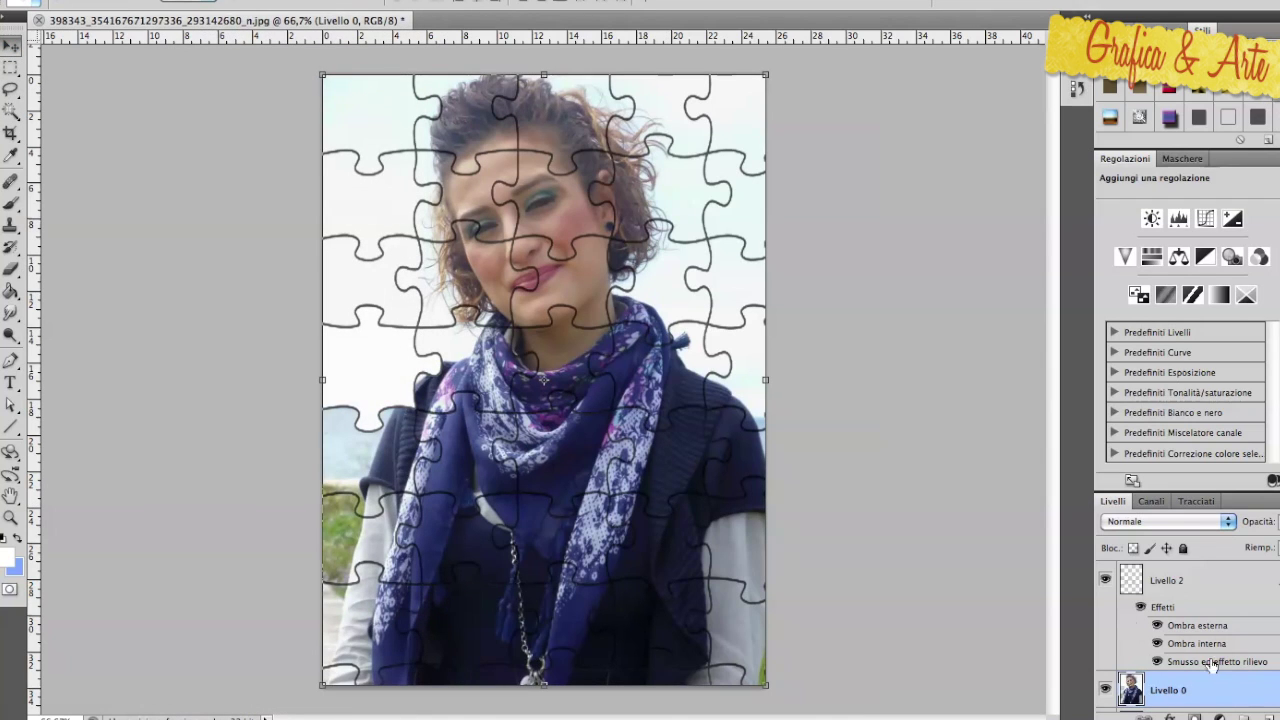
Step: Give Livello 0 a drop shadow with size 13 px, distance 10 px and angle -21°
click(1192, 716)
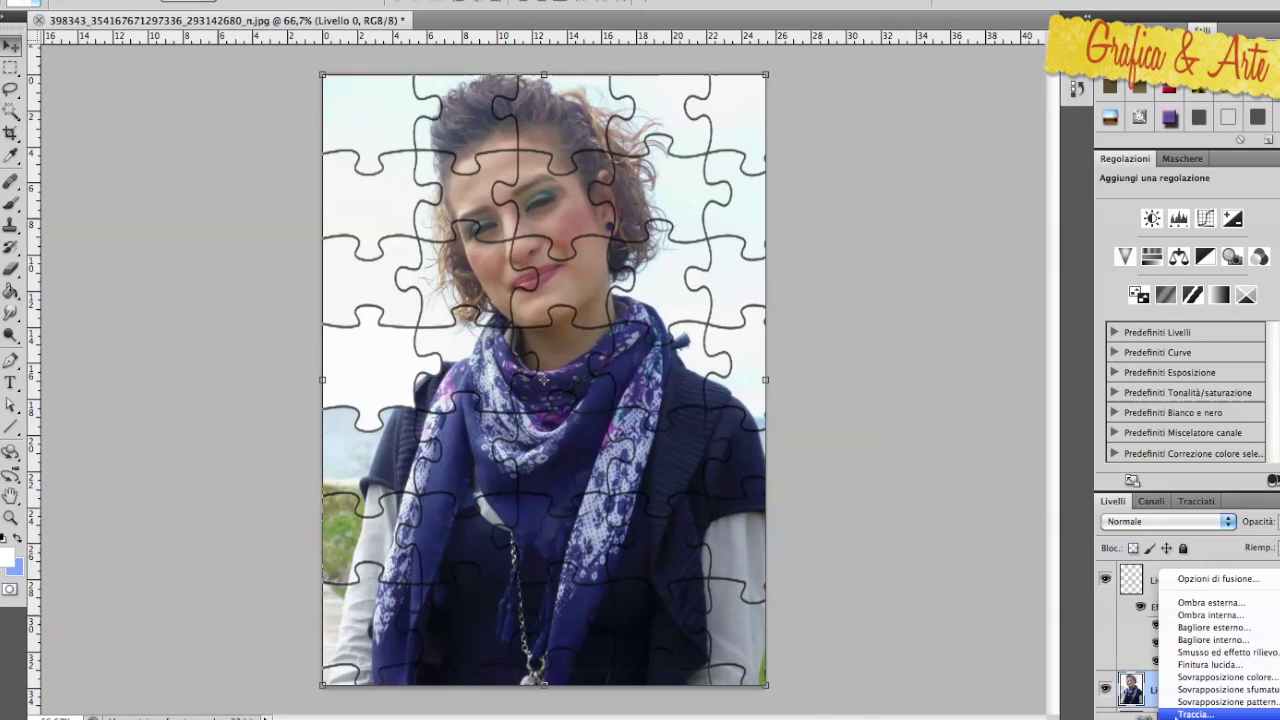
key(Escape)
double_click(1217, 605)
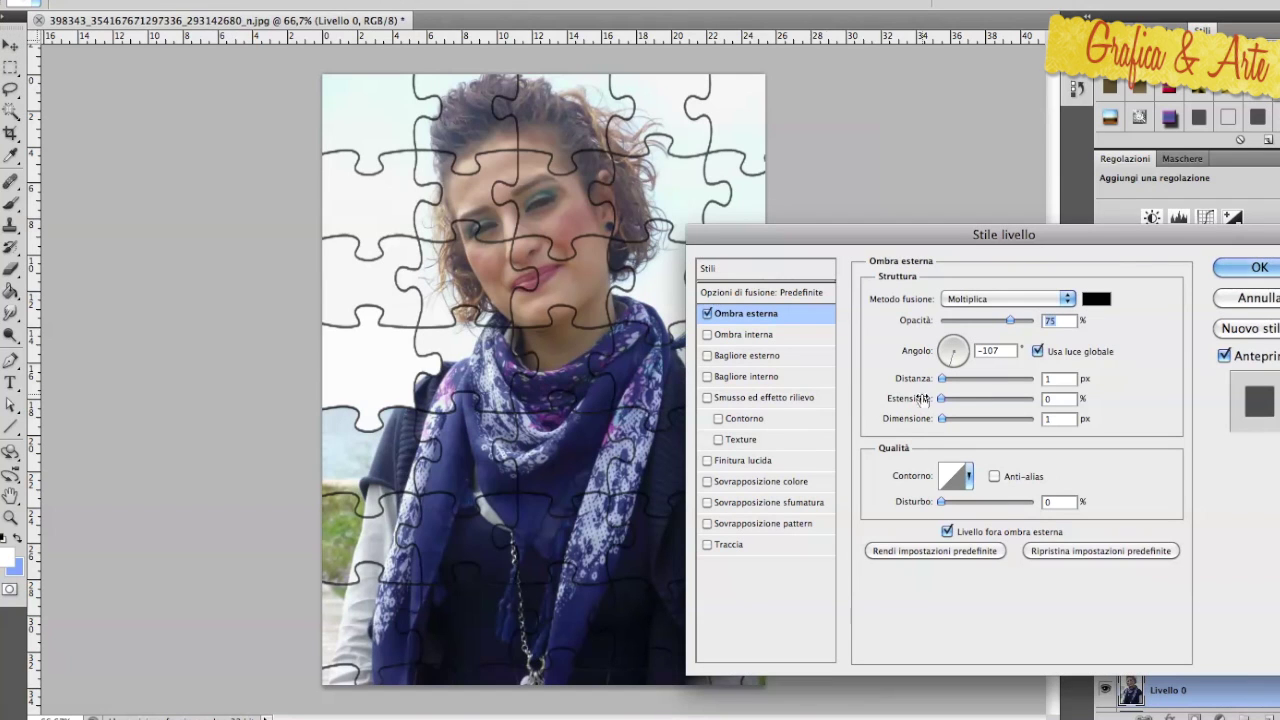
drag(942, 419, 951, 419)
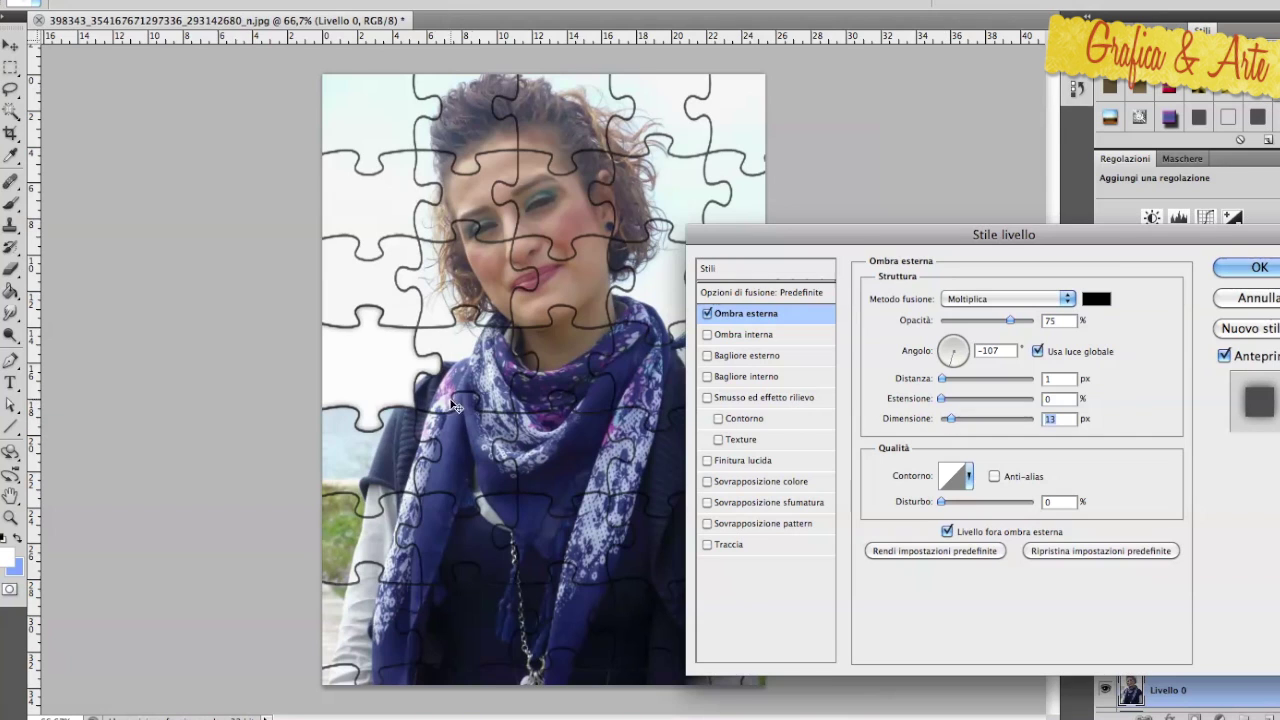
drag(407, 398, 409, 397)
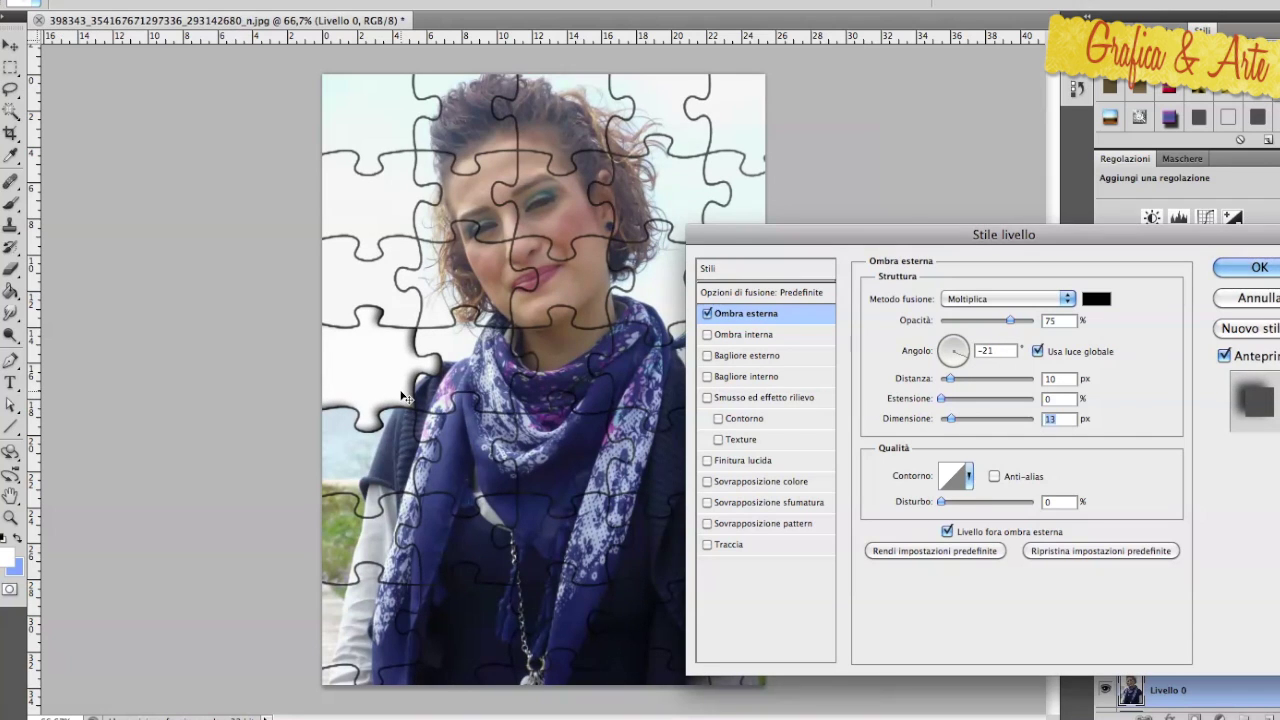
key(Return)
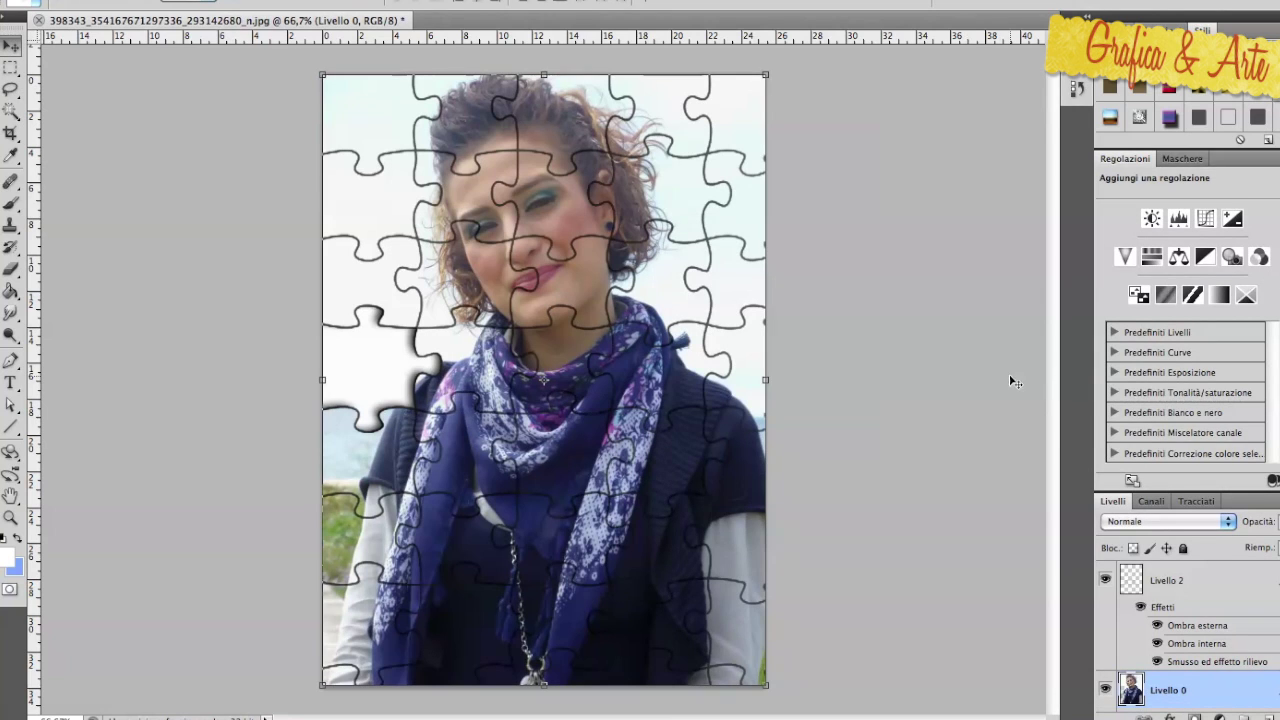
Step: Paste the piece as Livello 3 above Livello 2, place it at the left edge, and tilt it
click(190, 2)
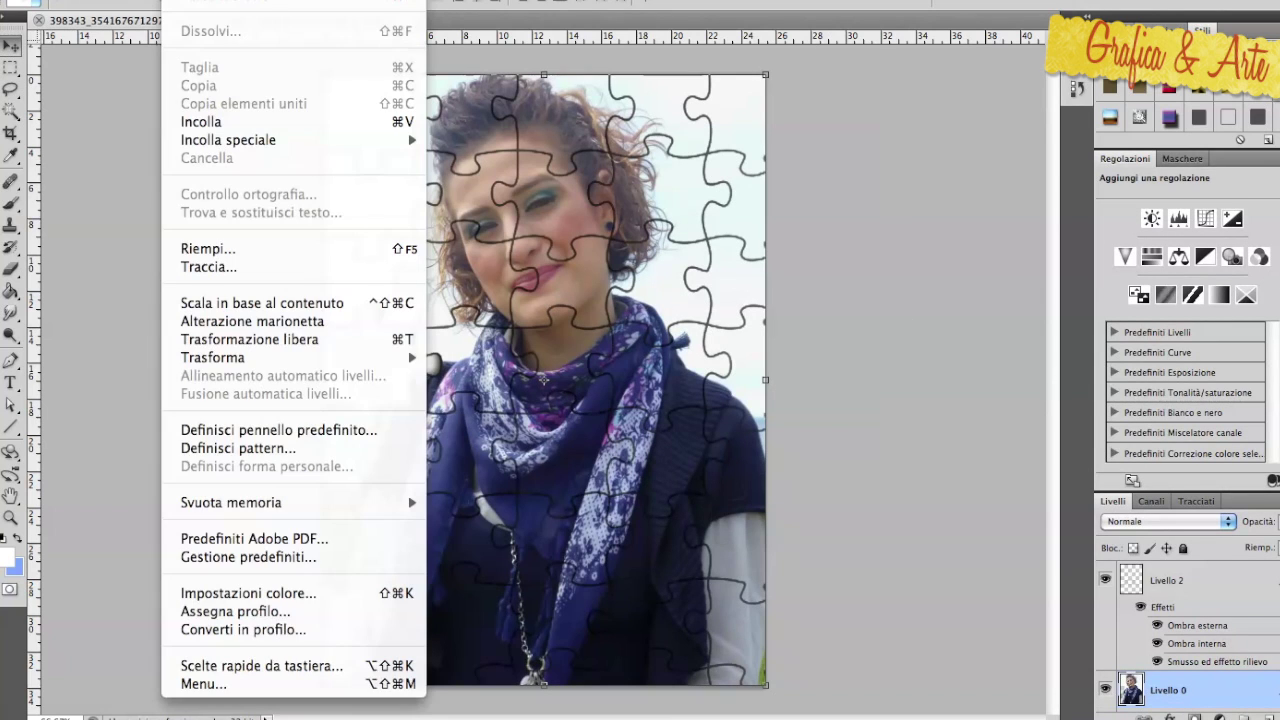
click(215, 121)
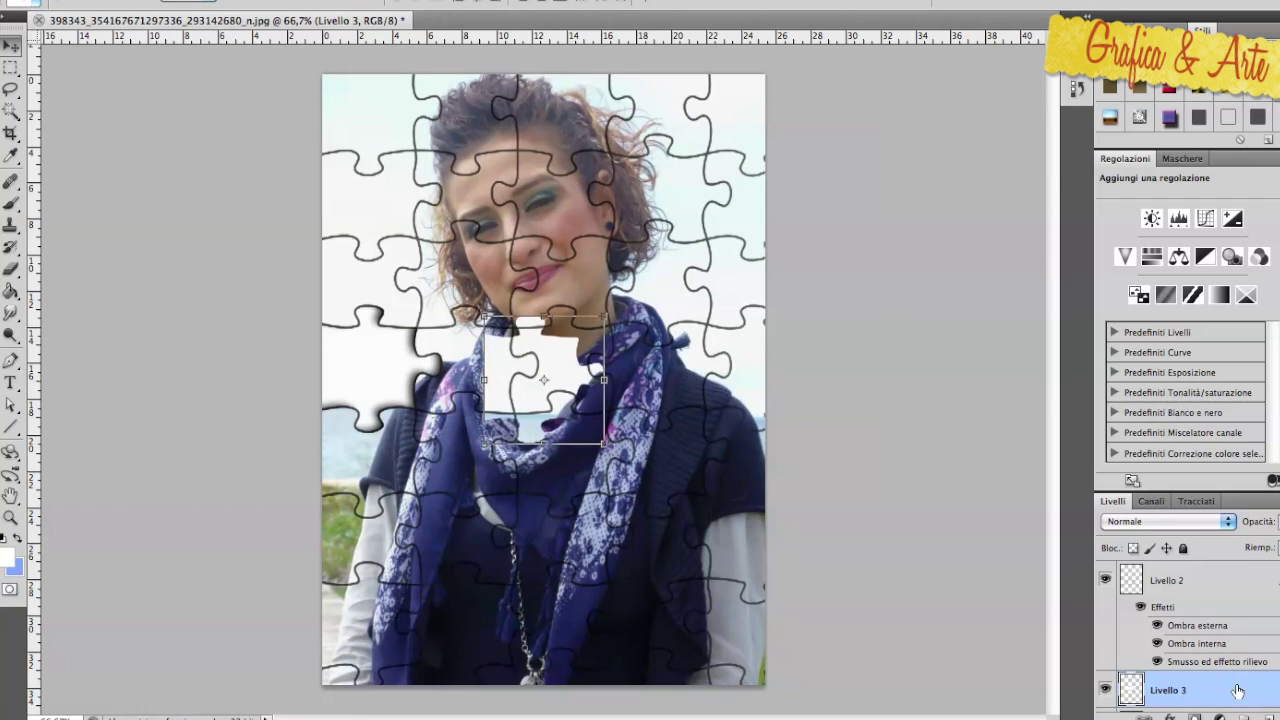
mouse_move(1238, 691)
mouse_down()
mouse_move(1227, 572)
mouse_move(1181, 582)
mouse_up()
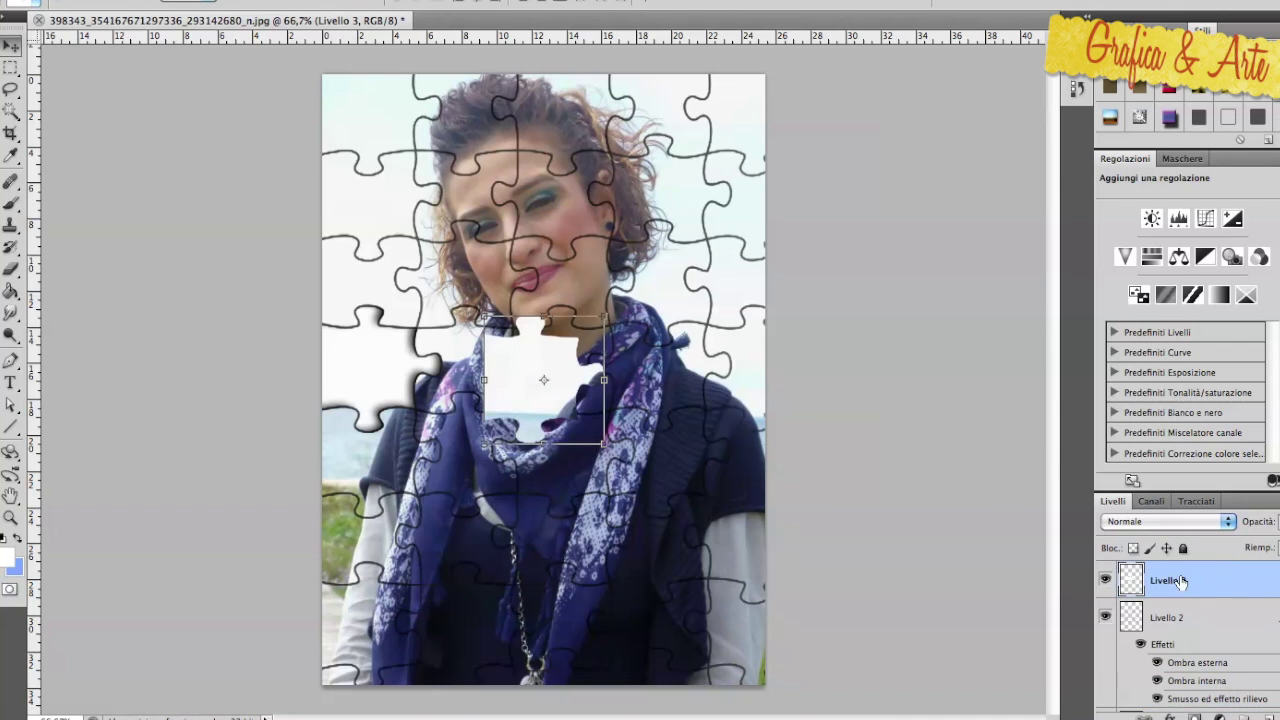
drag(544, 422, 409, 477)
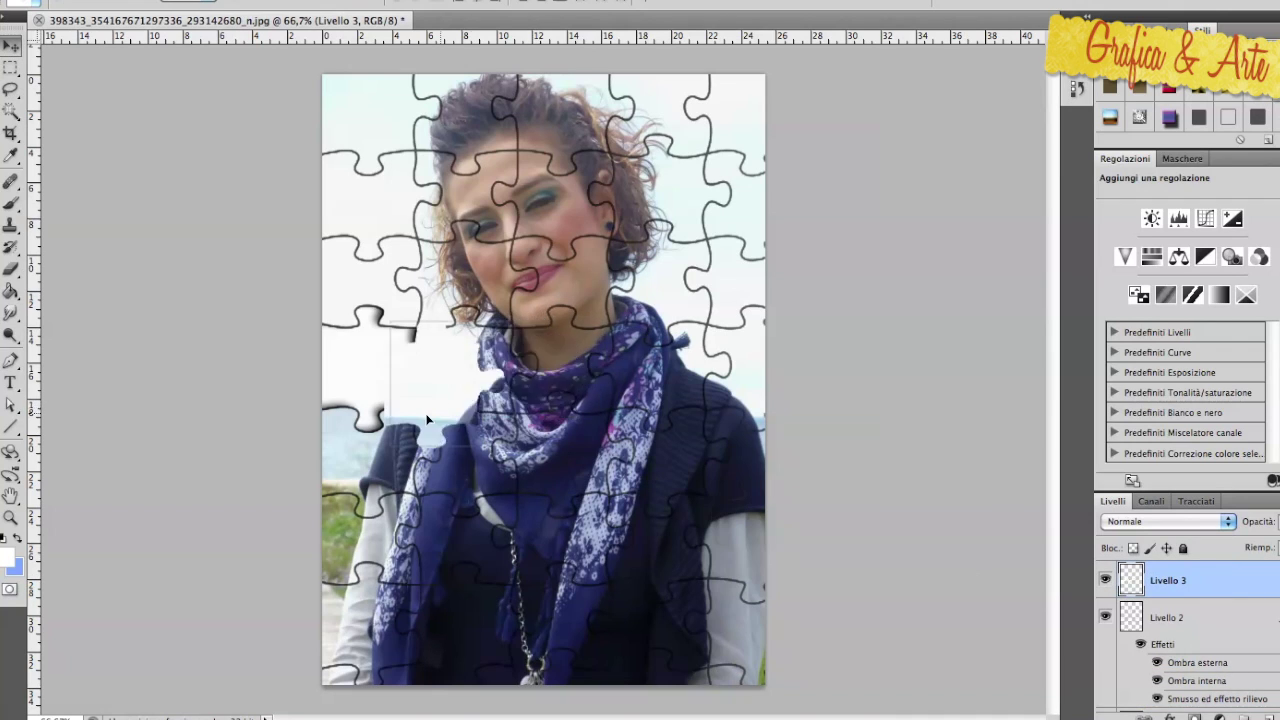
key(ctrl+t)
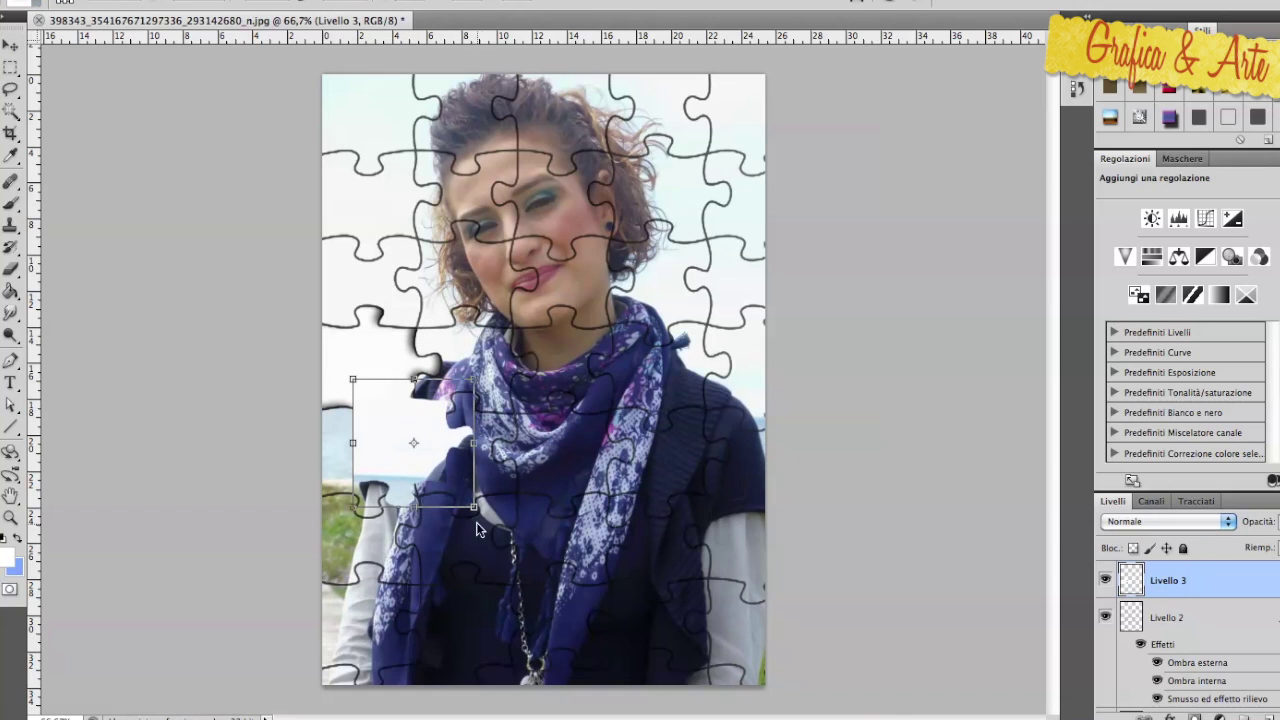
drag(485, 515, 496, 479)
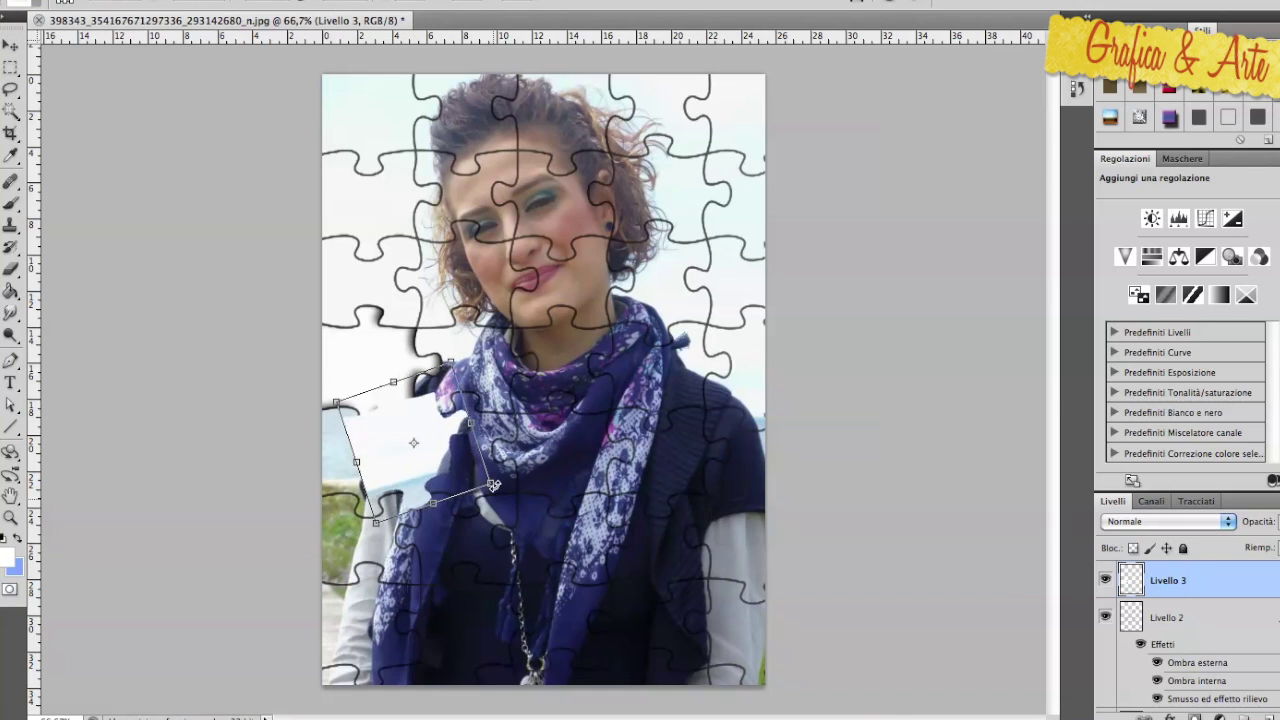
key(Return)
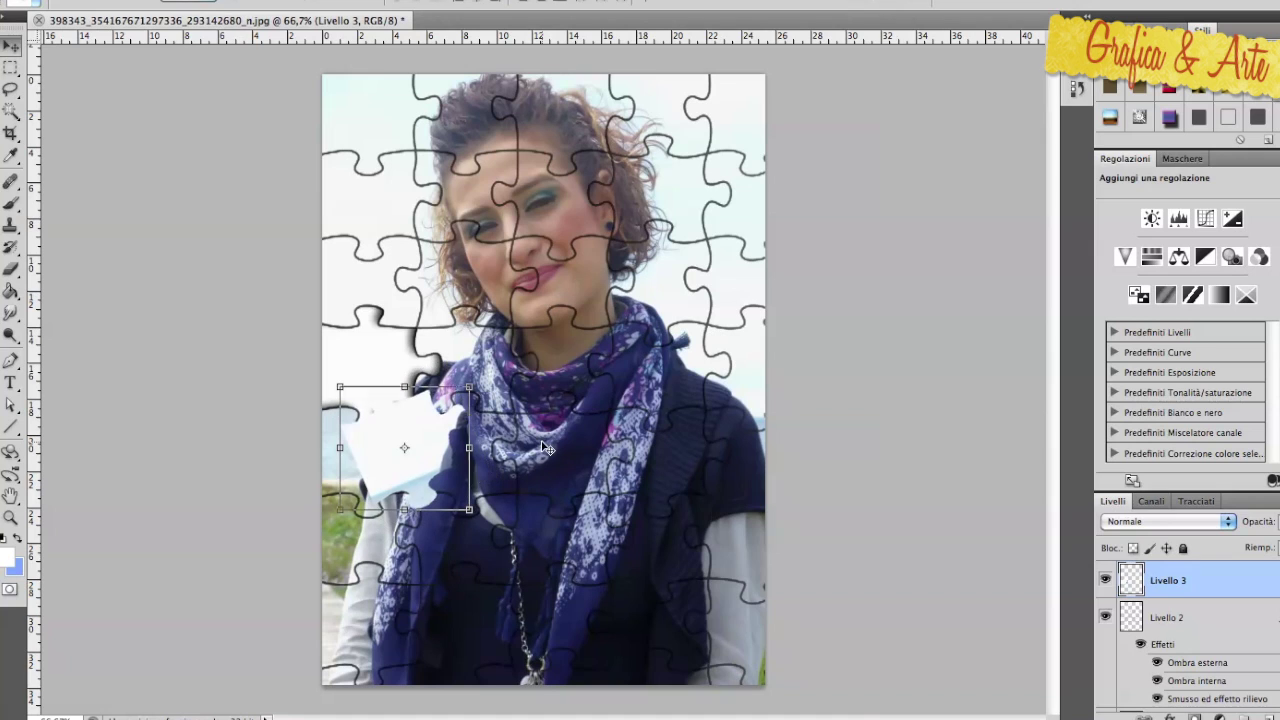
Step: Give the lifted piece a drop shadow of size 8 px and distance 4 px
click(1170, 716)
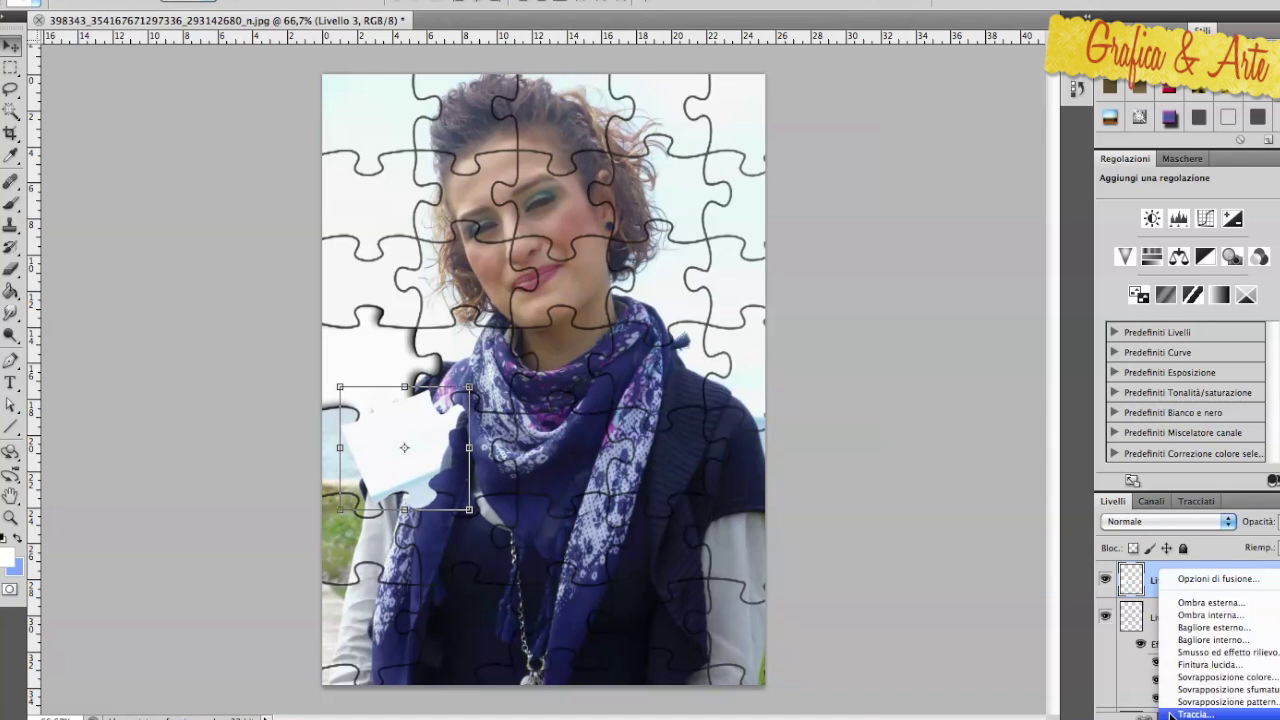
click(1214, 602)
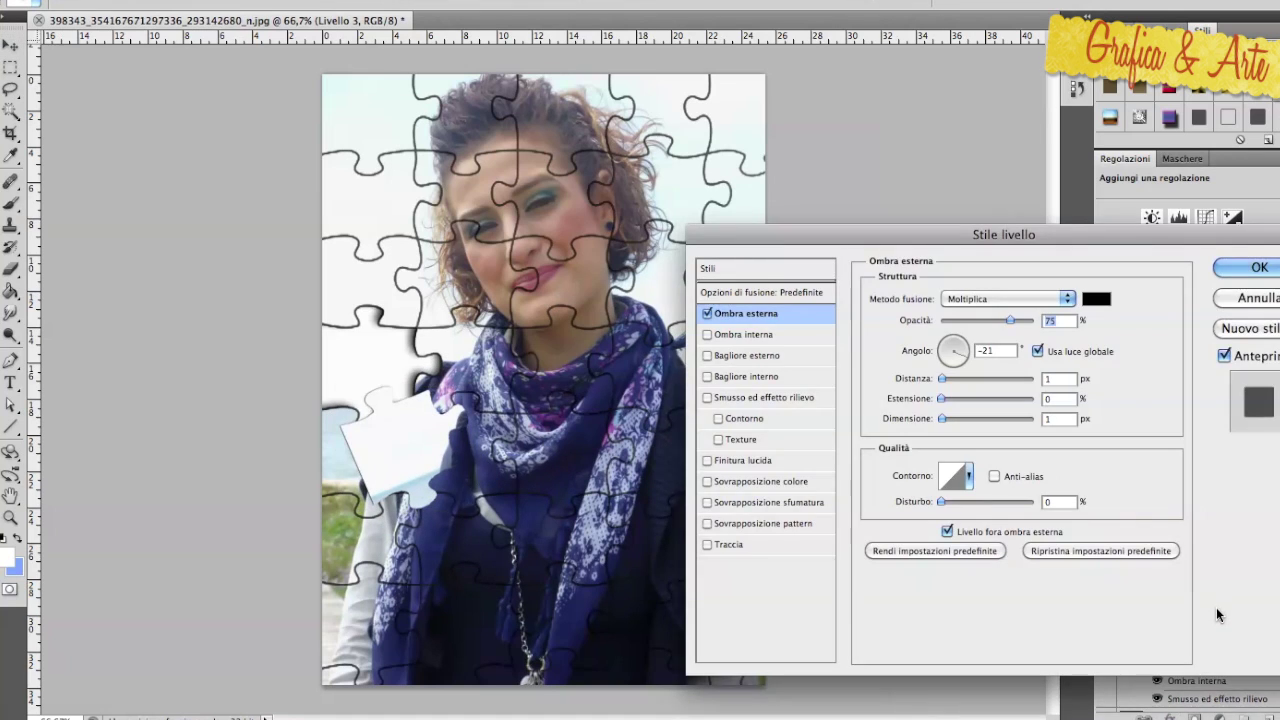
drag(942, 419, 948, 421)
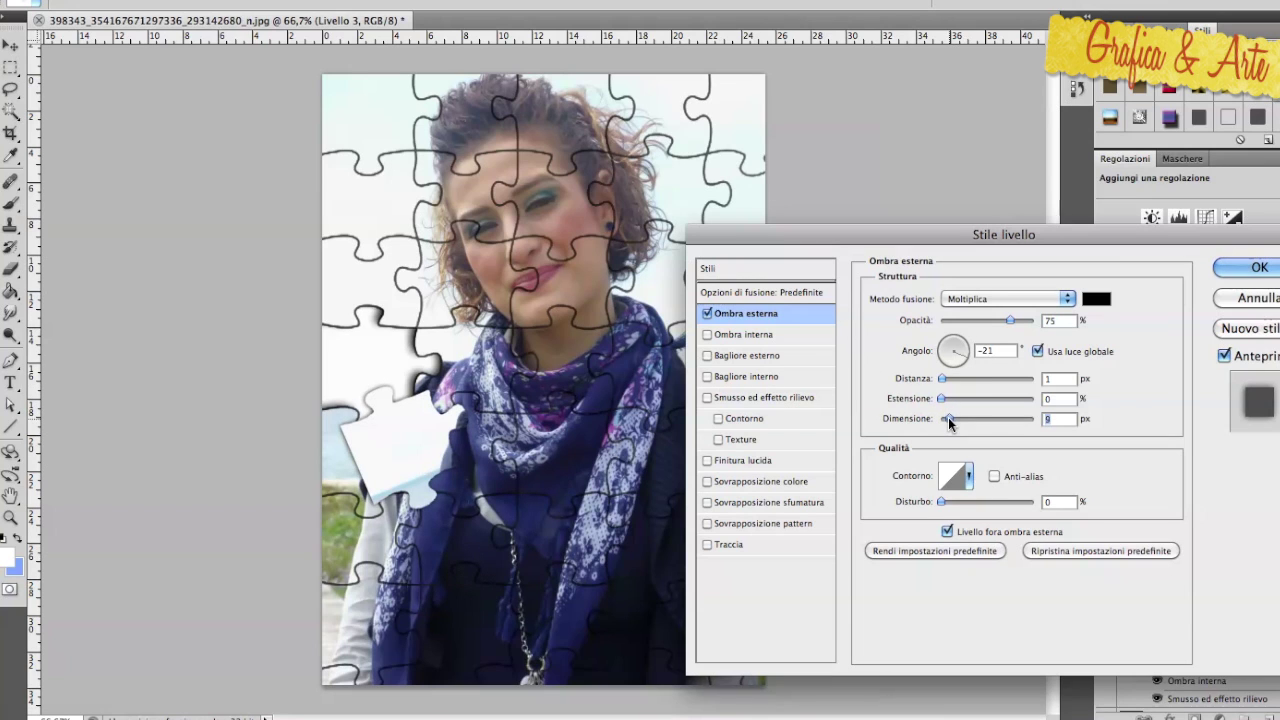
drag(942, 380, 945, 381)
Step: Add an inner shadow and a wider 221% bevel to the piece, then nudge it up
click(725, 335)
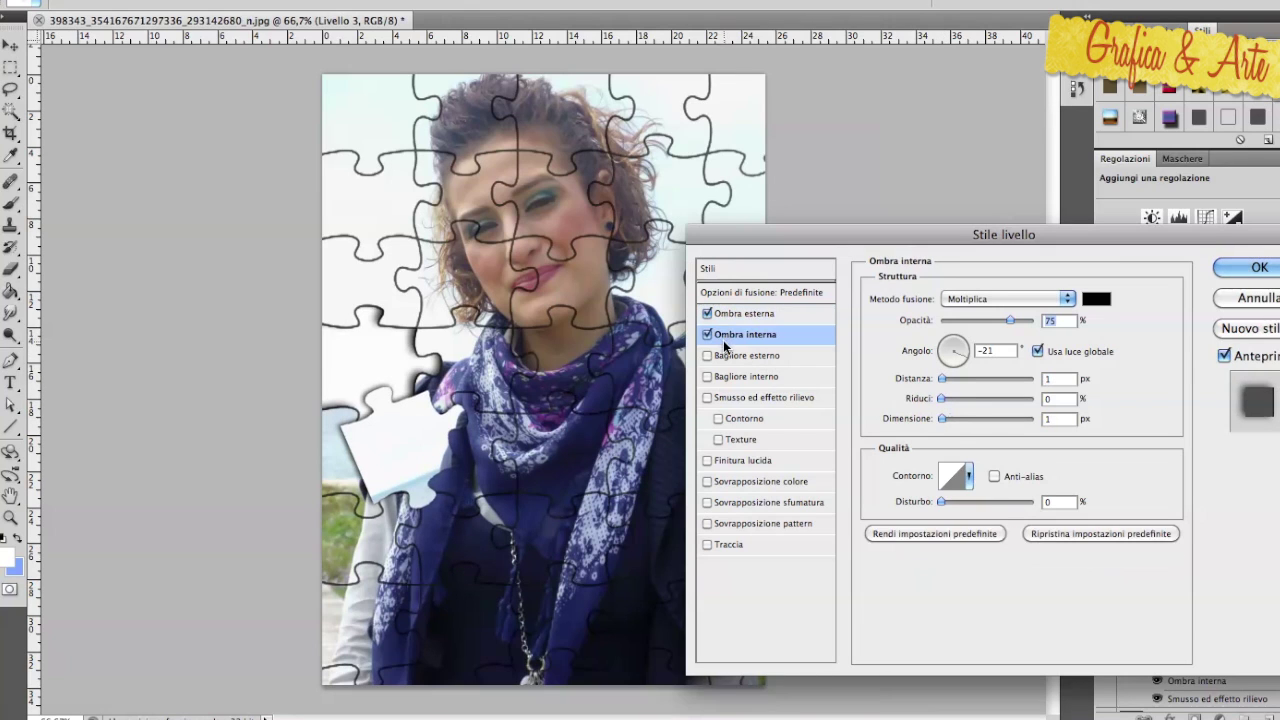
click(720, 400)
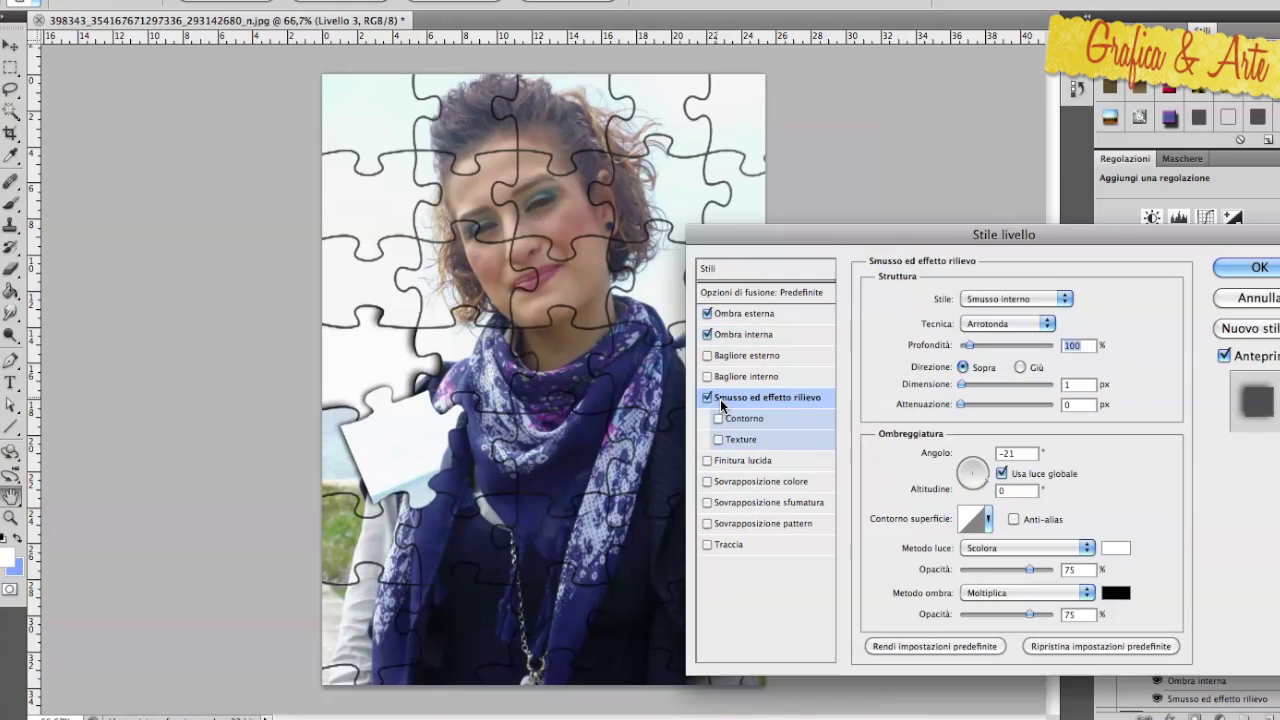
drag(962, 386, 976, 401)
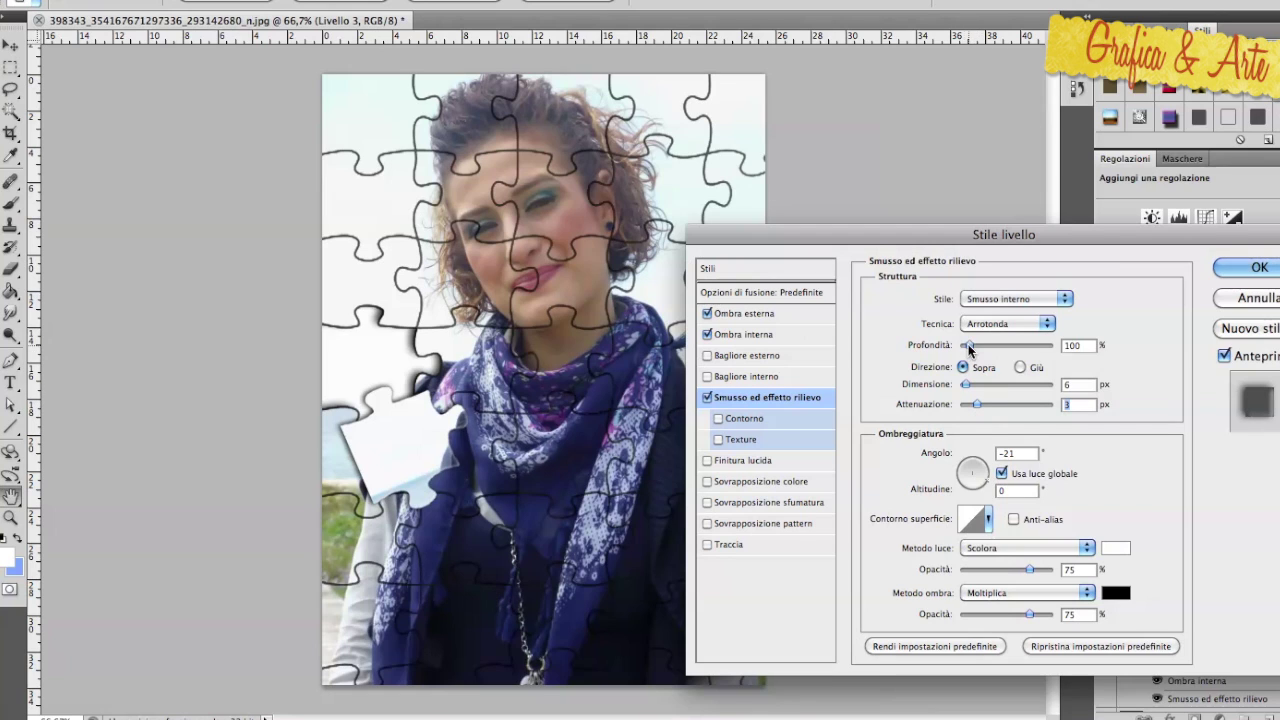
mouse_move(979, 345)
mouse_down()
mouse_move(992, 357)
mouse_move(965, 384)
mouse_up()
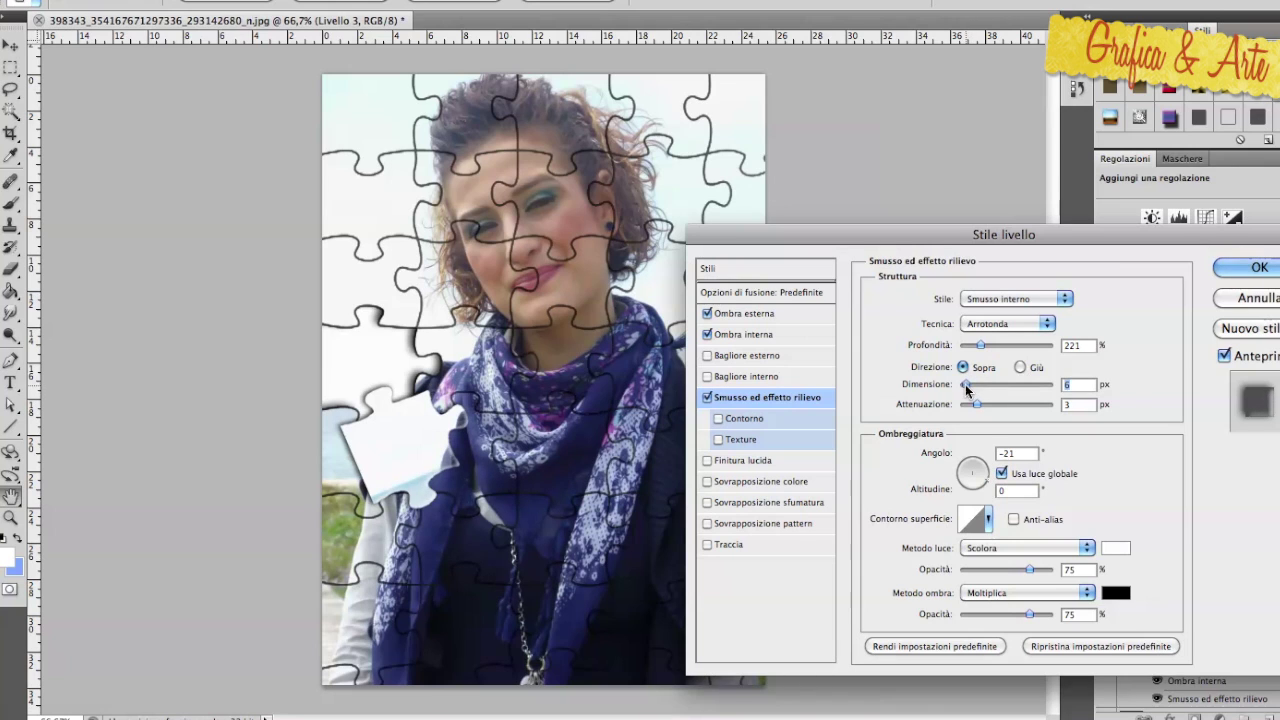
click(1260, 268)
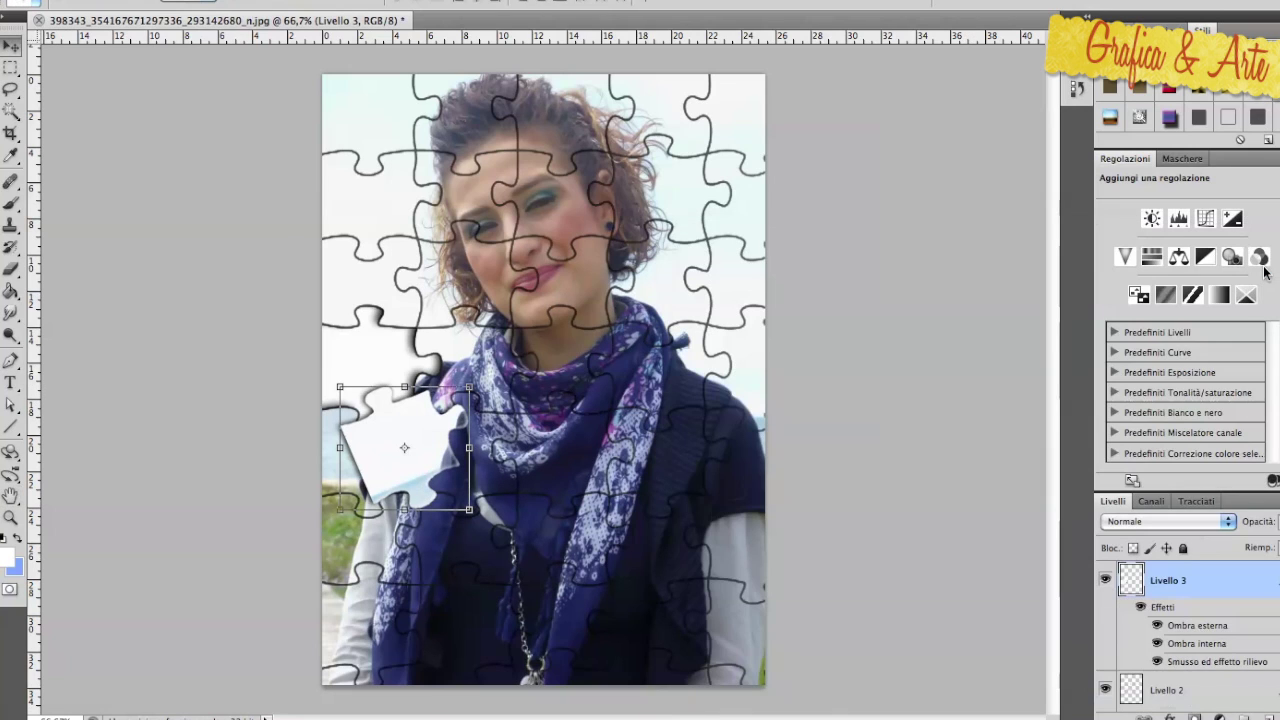
drag(724, 464, 730, 440)
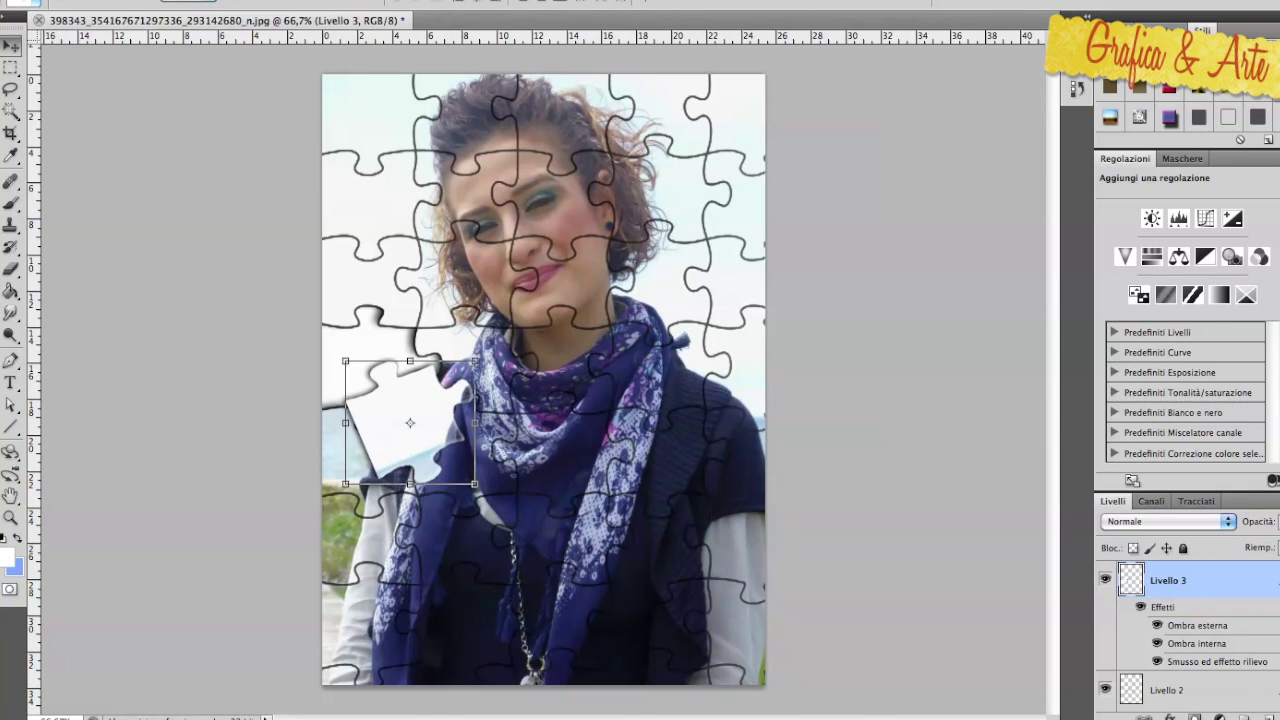
Step: Select the top-right piece on Livello 2, expand it 2 px, and clear it from Livello 0
click(1205, 692)
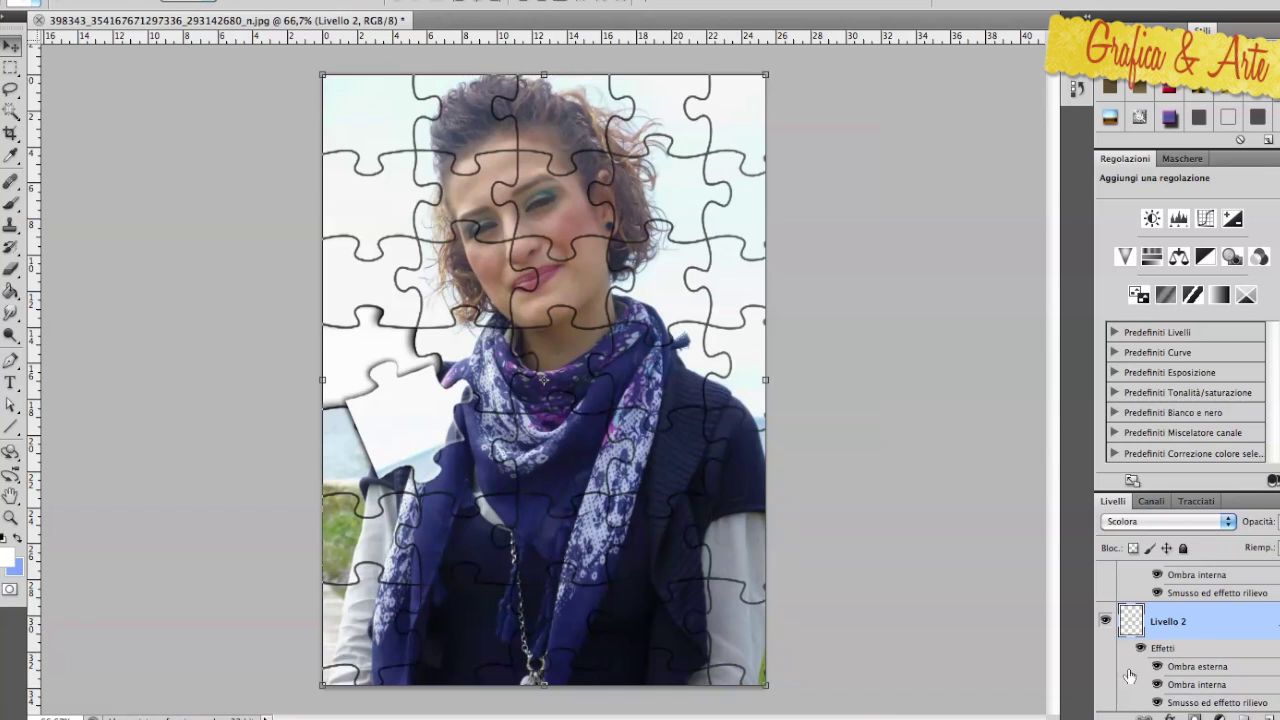
click(12, 112)
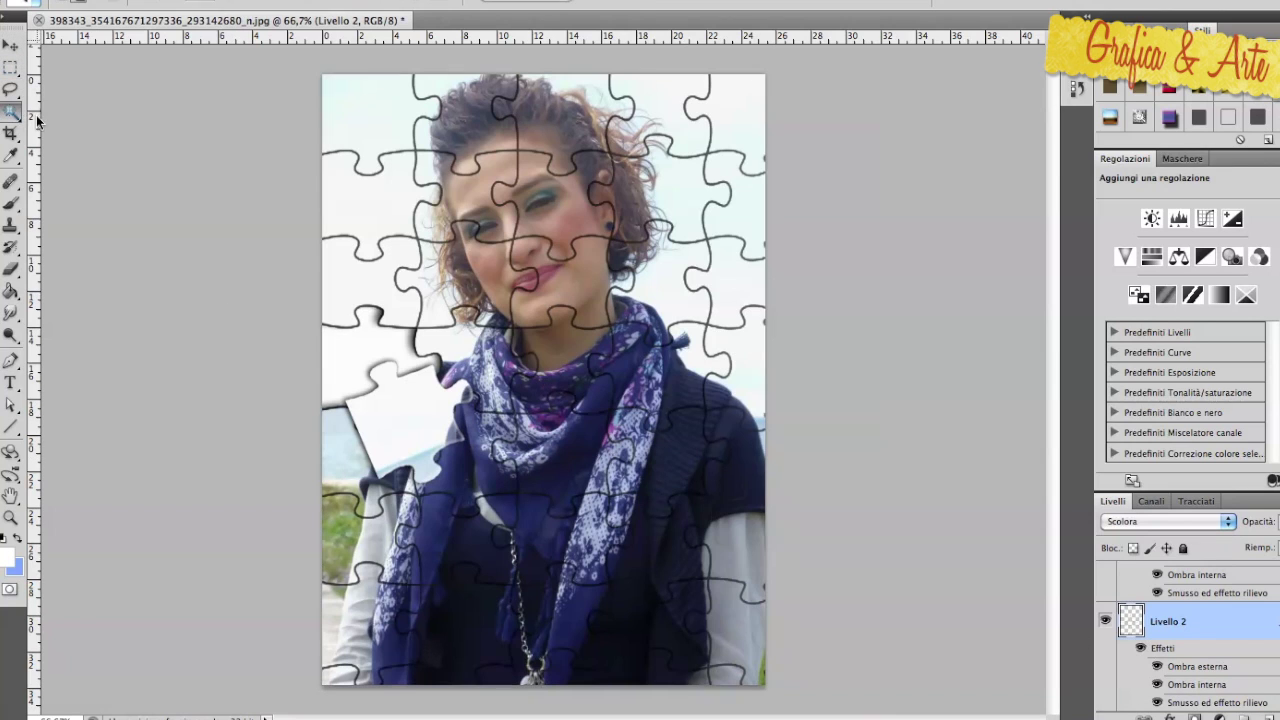
click(381, 120)
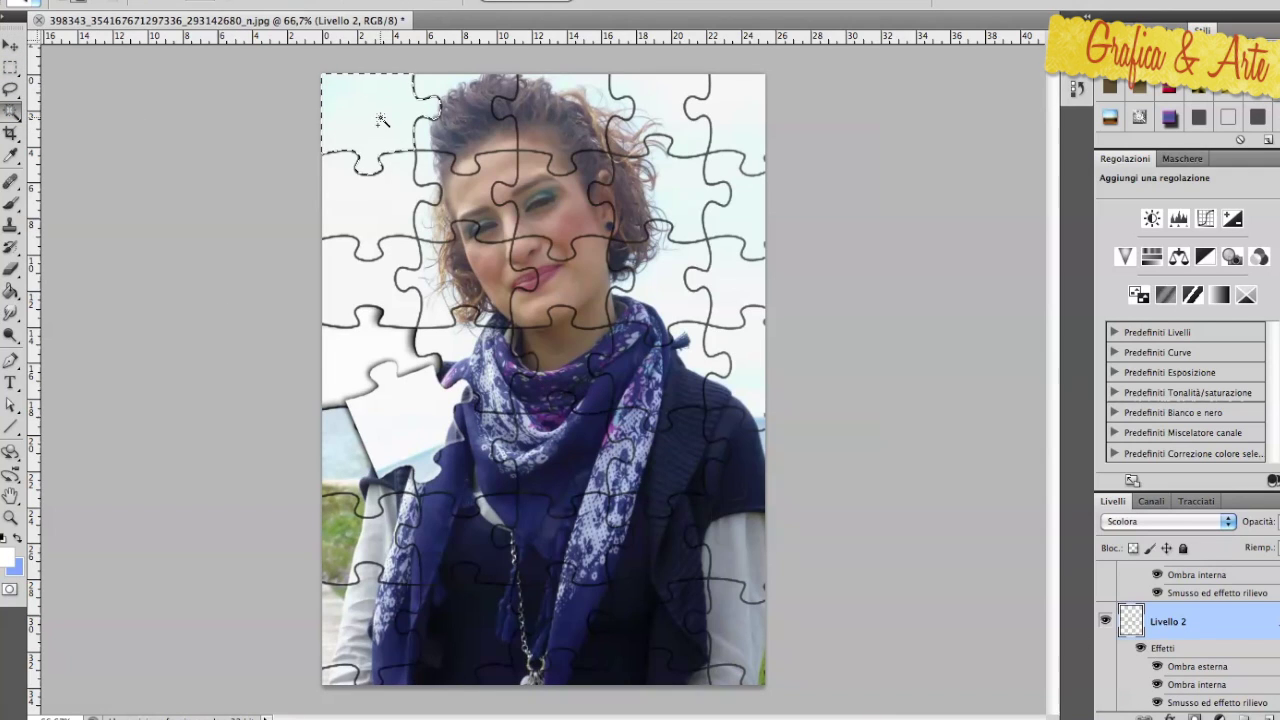
click(752, 123)
click(330, 2)
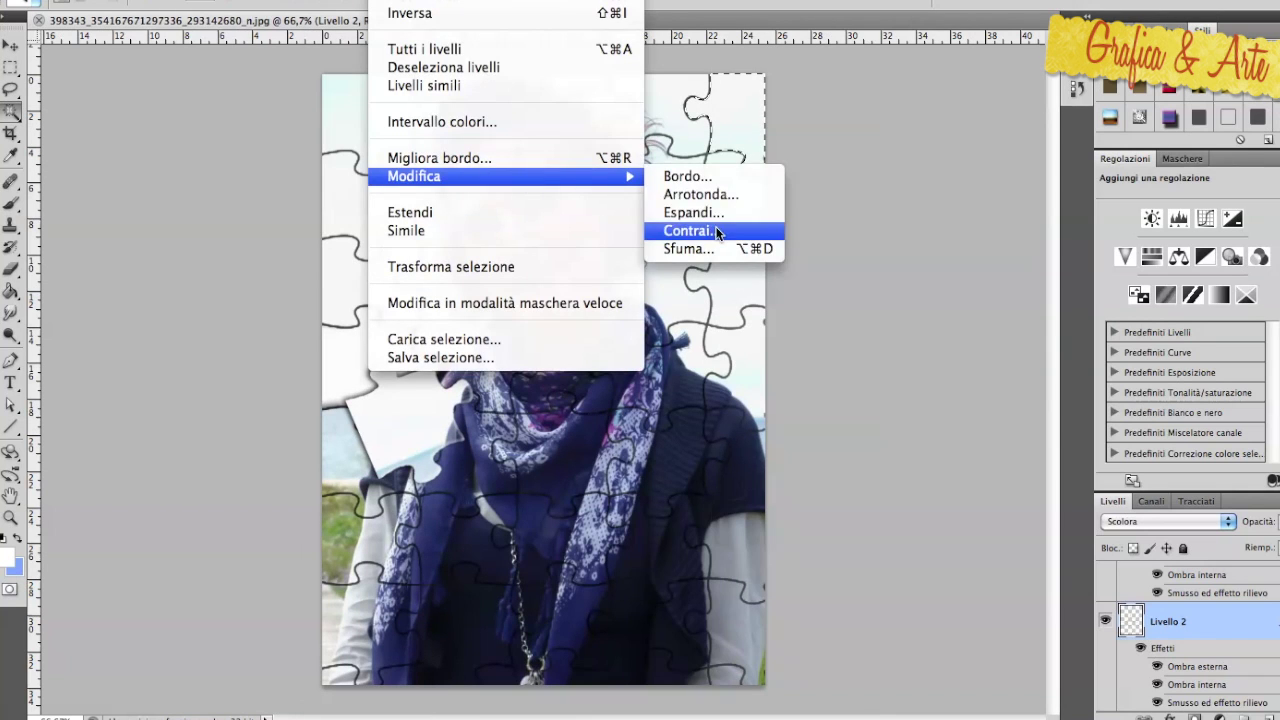
click(690, 300)
click(752, 296)
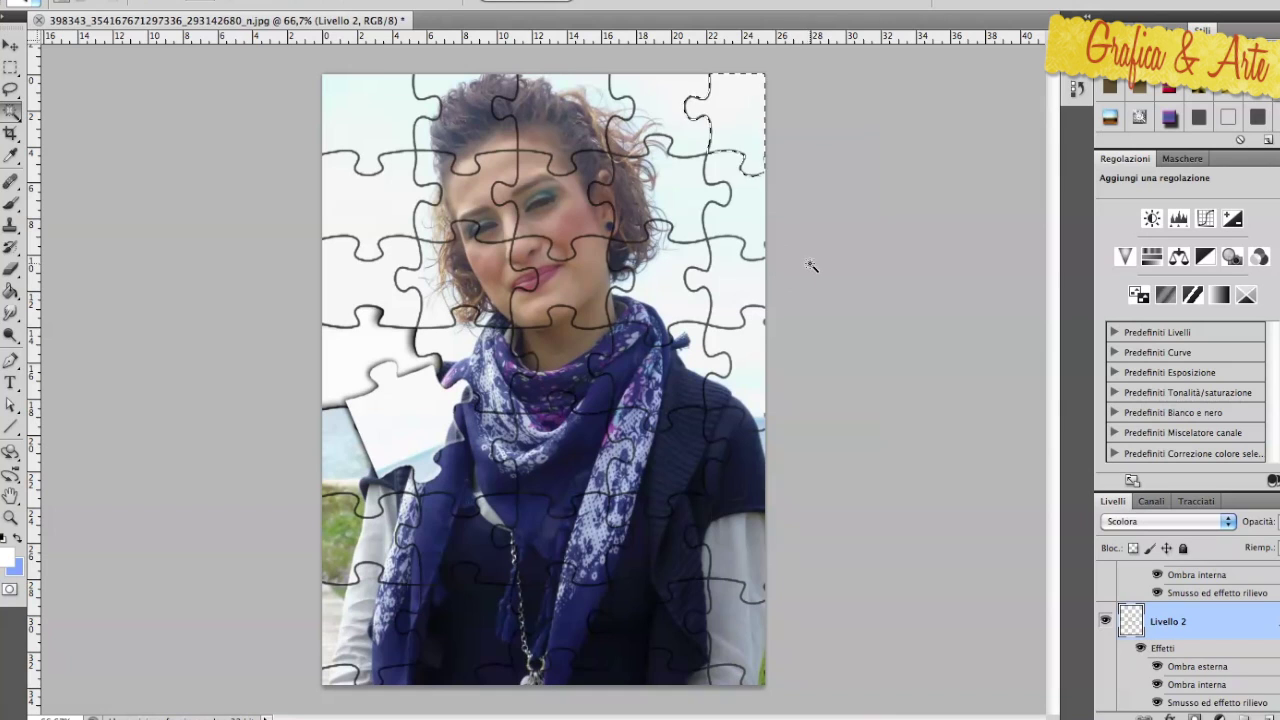
scroll(1183, 608, down, 3)
click(1153, 617)
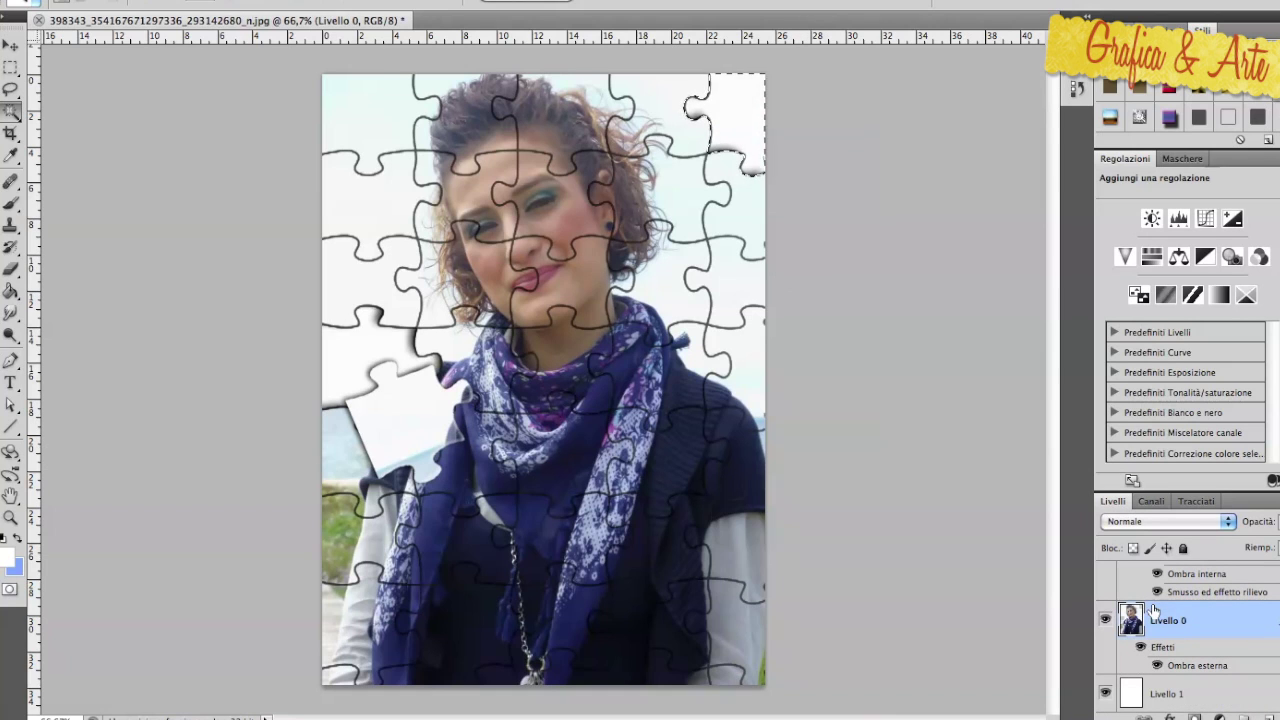
key(ctrl+j)
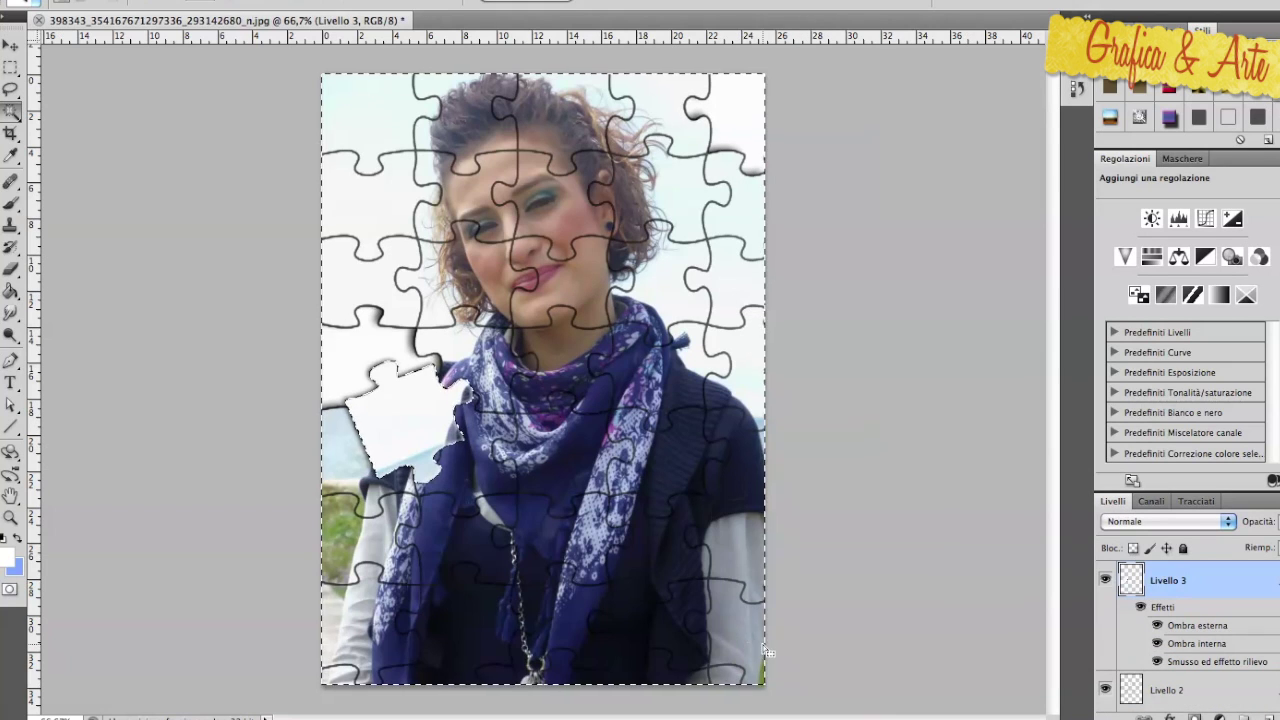
Step: Select and expand the bottom-right and right-side pieces on the puzzle outline layer
click(750, 630)
click(395, 0)
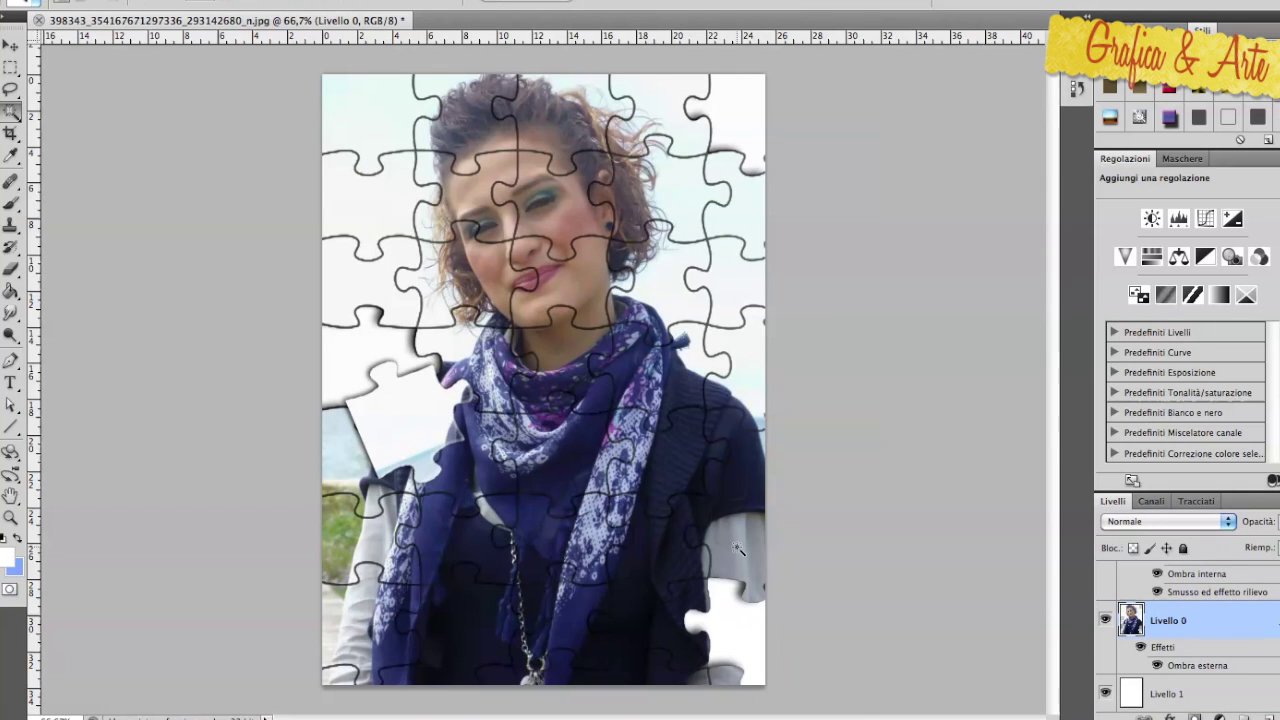
click(395, 0)
click(410, 212)
click(737, 297)
click(1165, 620)
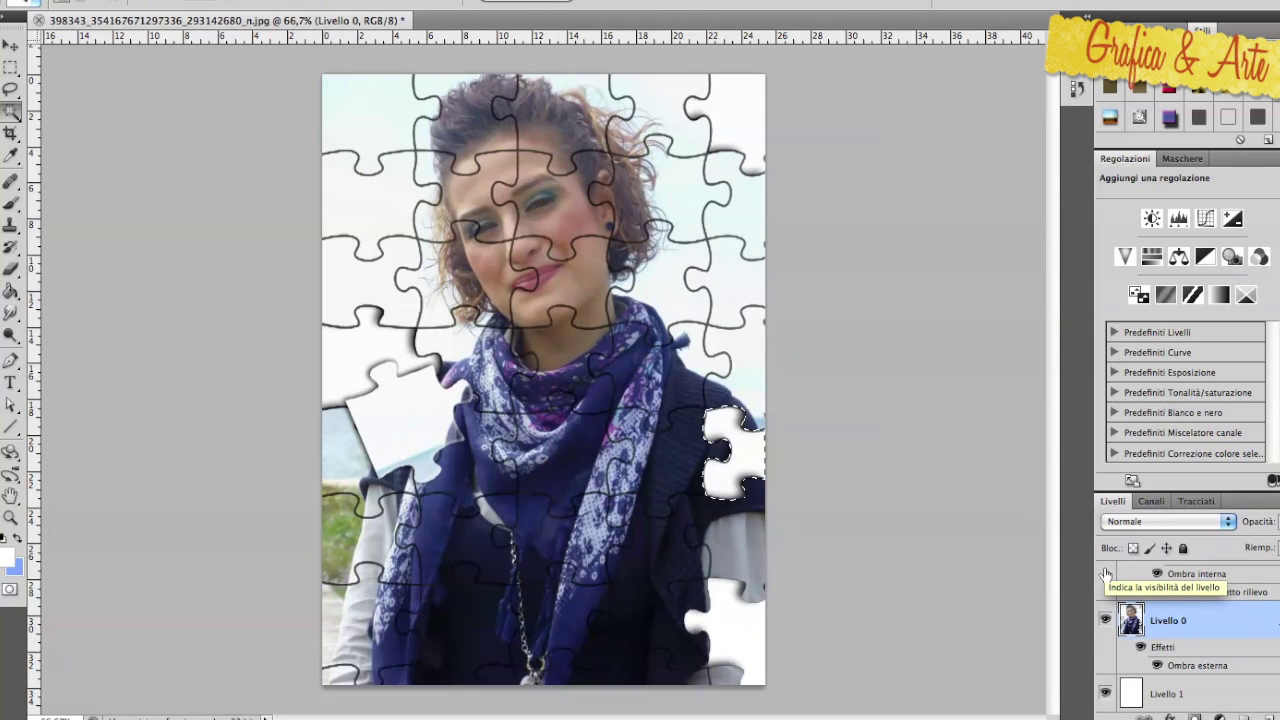
click(668, 686)
scroll(1102, 585, up, 2)
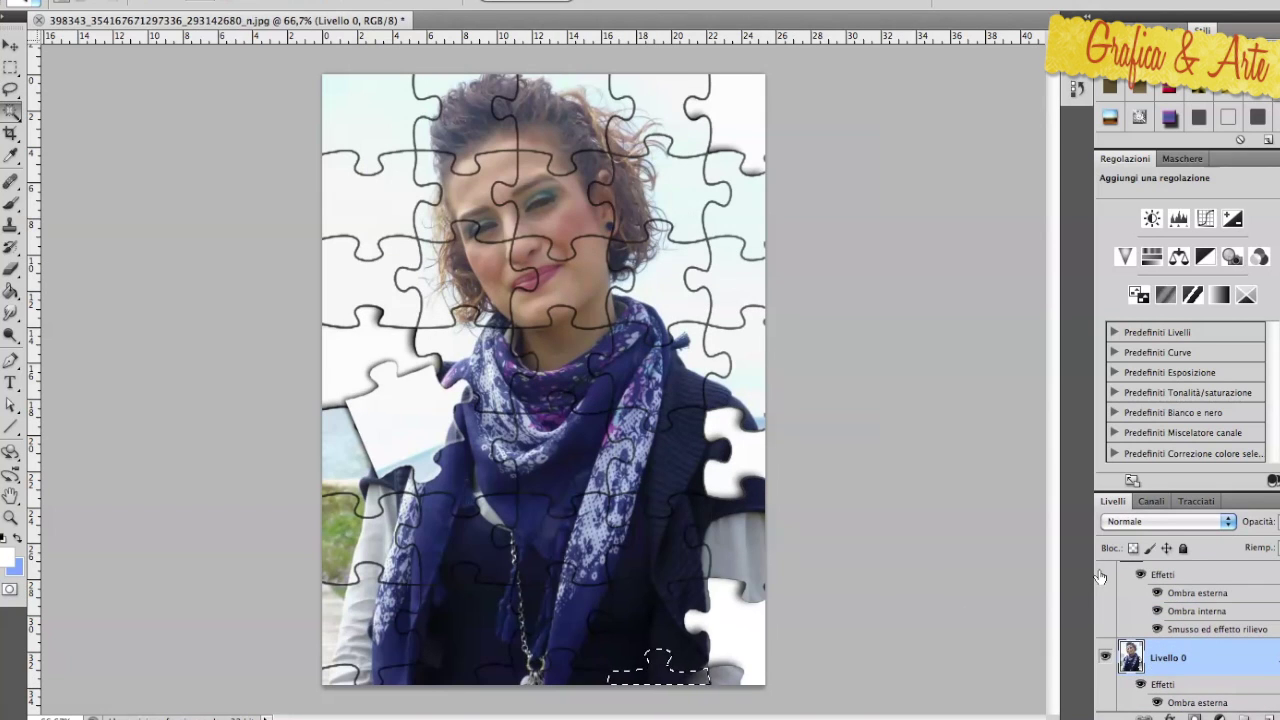
key(ctrl+BackSpace)
Step: Expand the bottom piece by 2 px, delete it from Livello 0, then select the piece beside the face
click(558, 676)
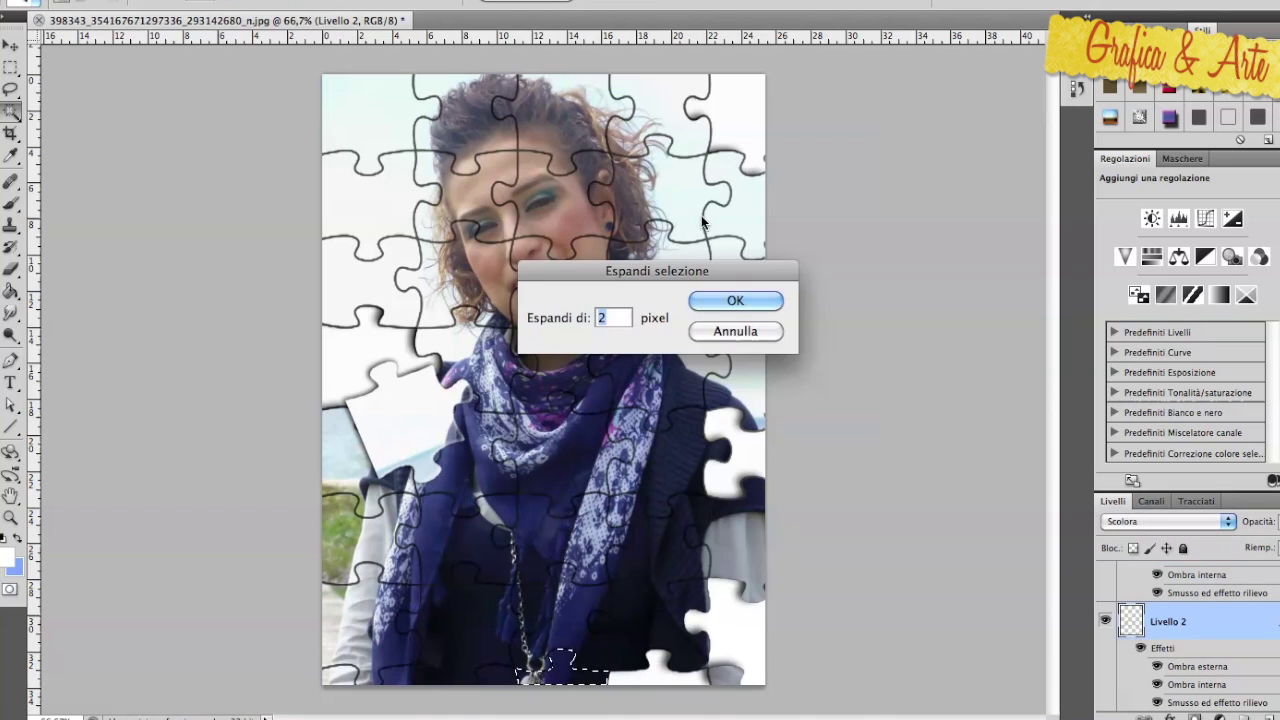
click(735, 297)
click(1165, 620)
key(Delete)
key(ctrl+d)
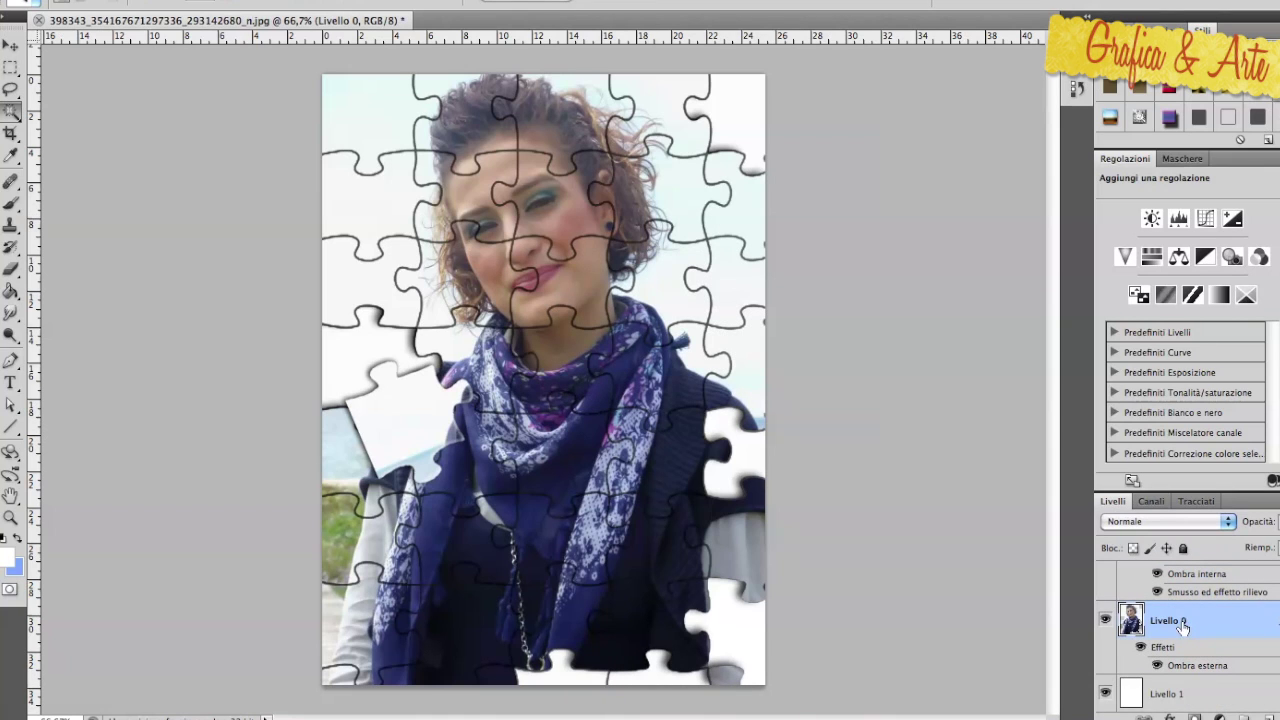
key(alt+bracketright)
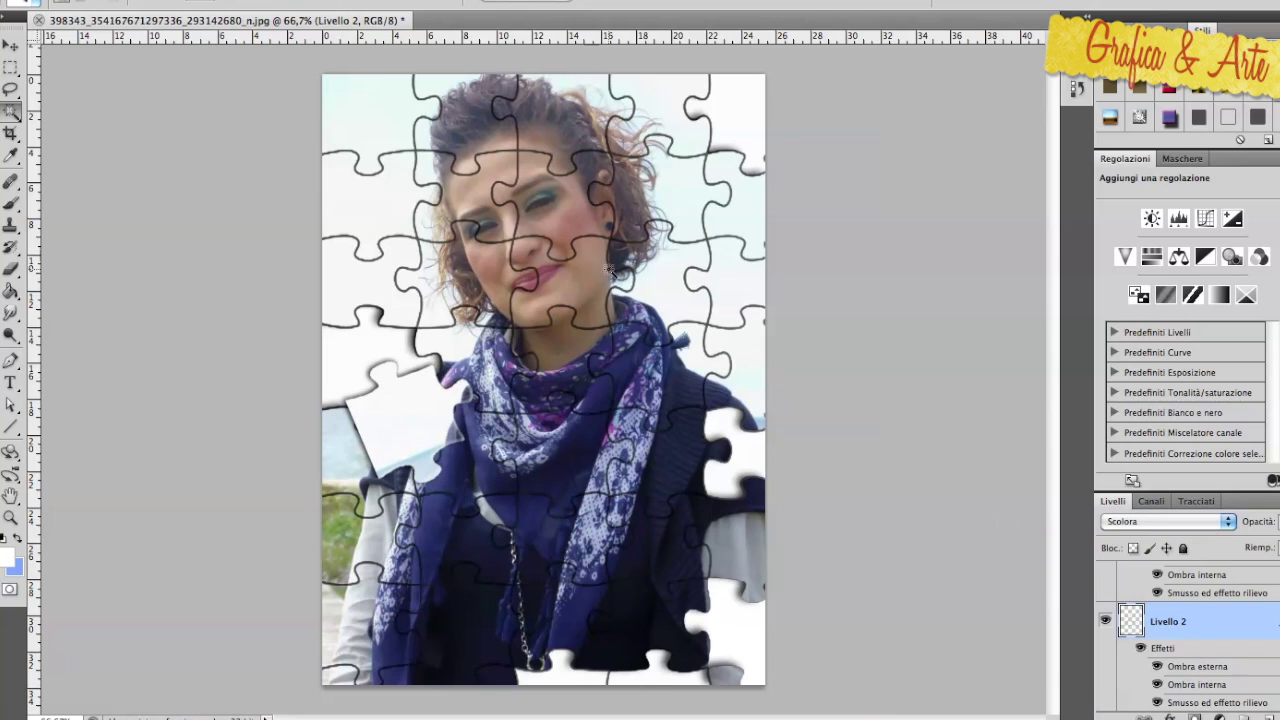
click(672, 304)
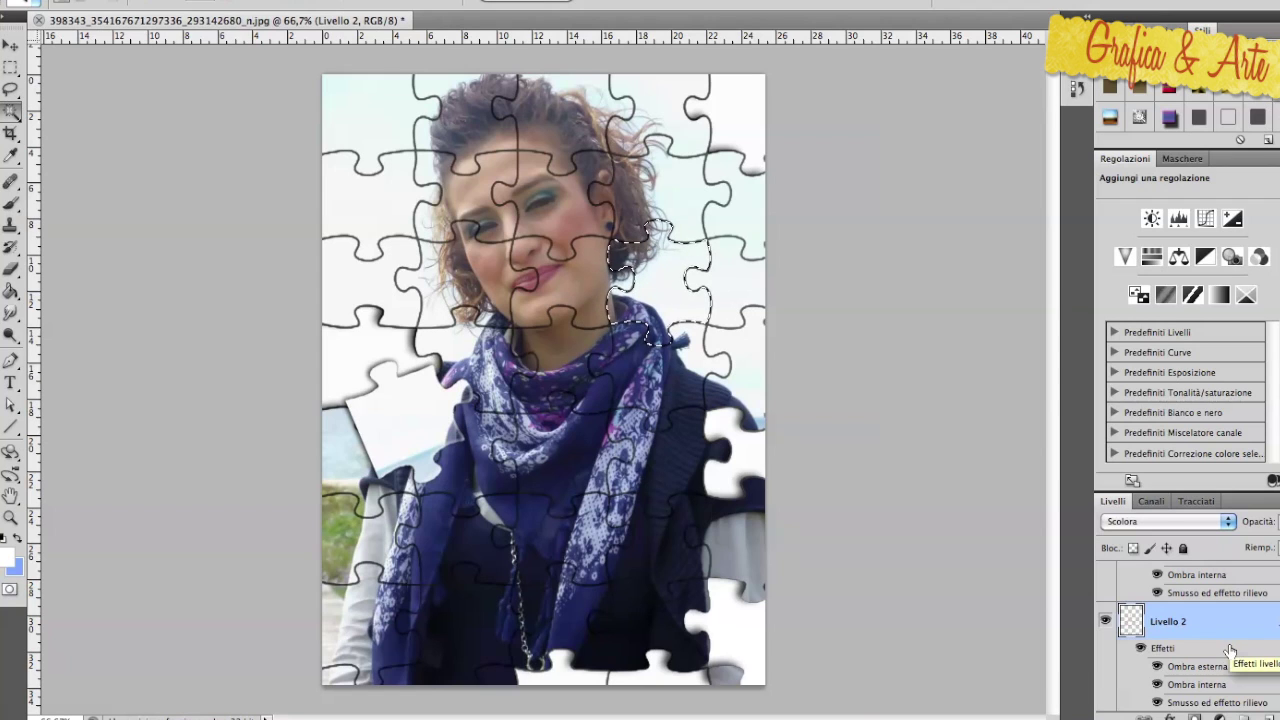
Step: Cut the selected piece beside the face from Livello 0 and paste it back as new layer Livello 4
scroll(1230, 651, down, 2)
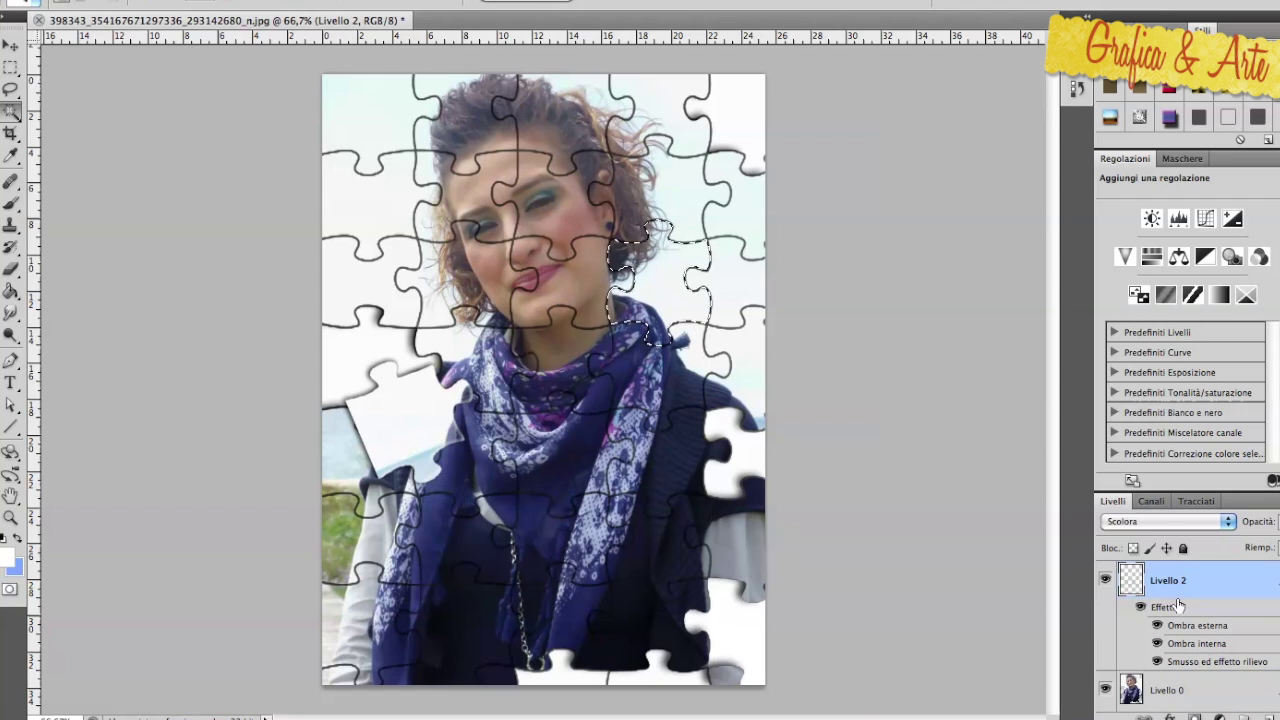
click(1227, 687)
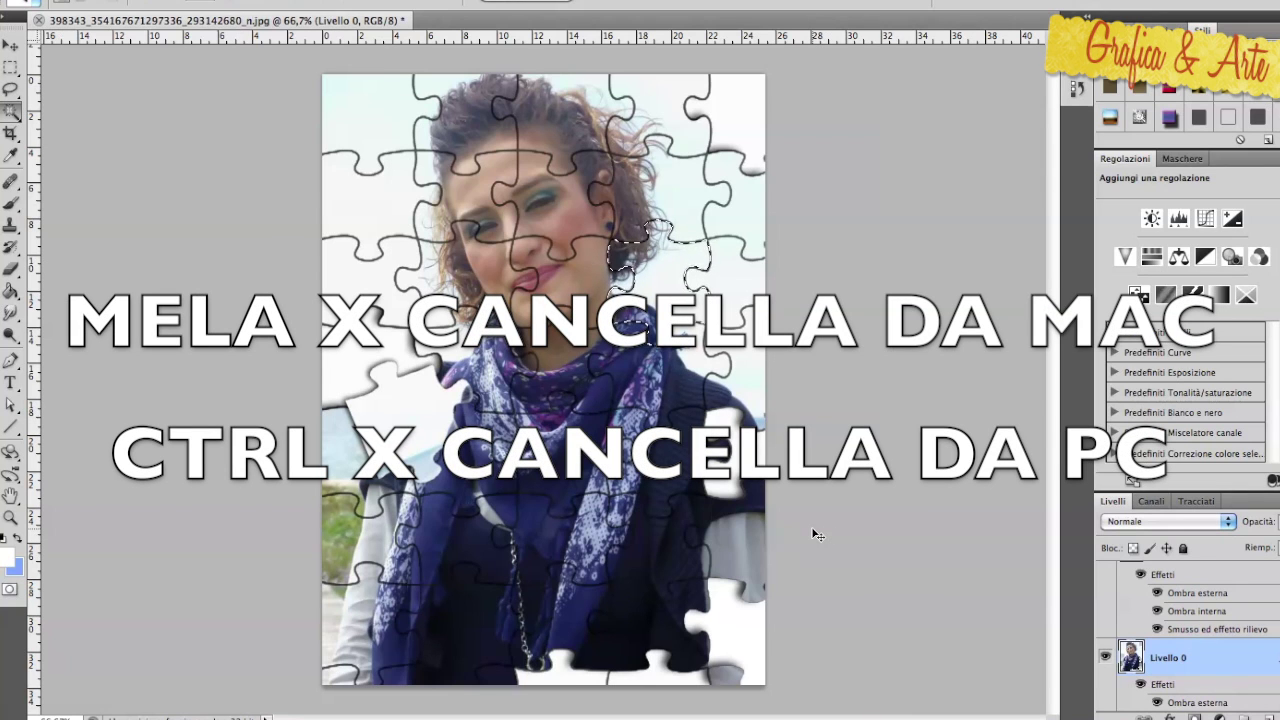
key(ctrl+x)
key(v)
click(853, 280)
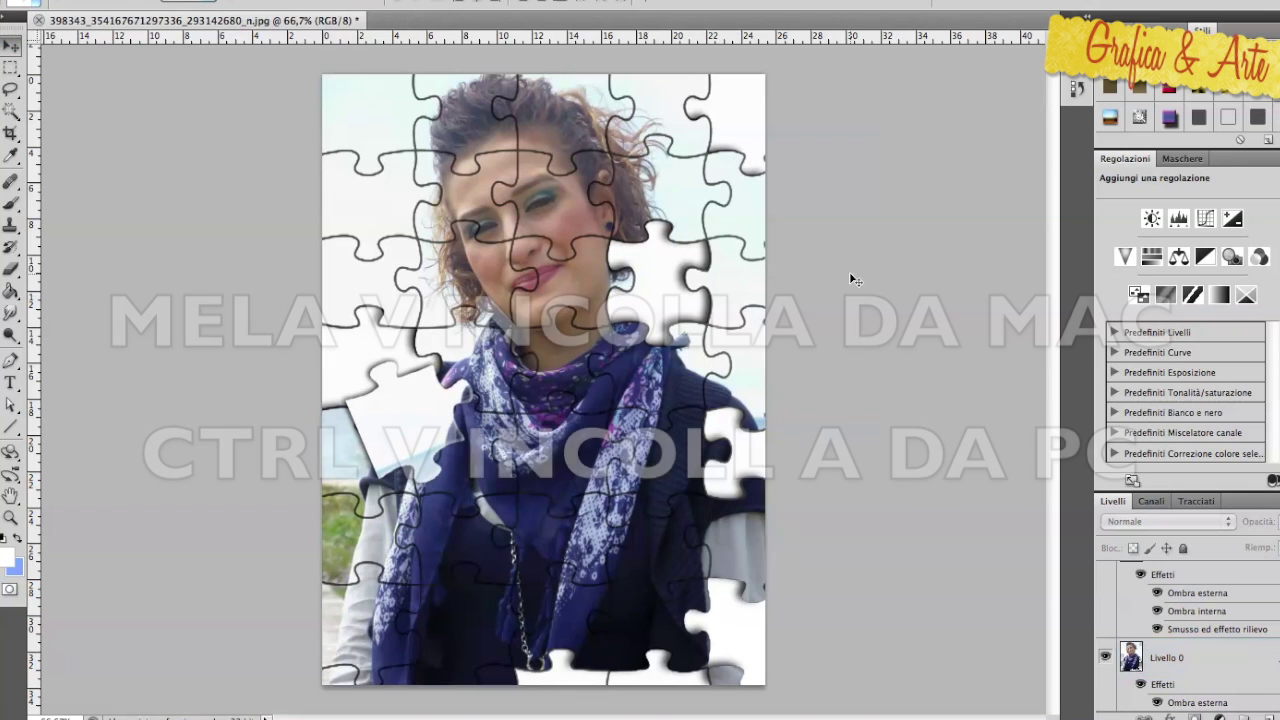
key(ctrl+v)
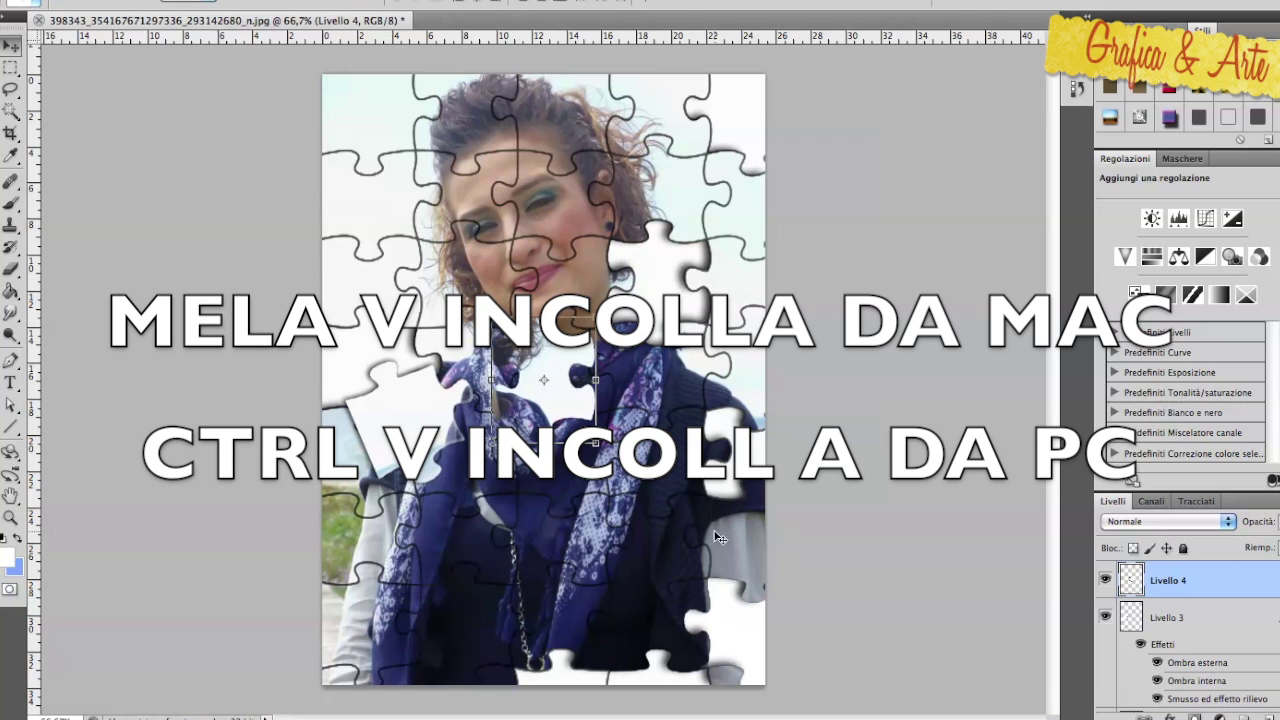
click(1150, 624)
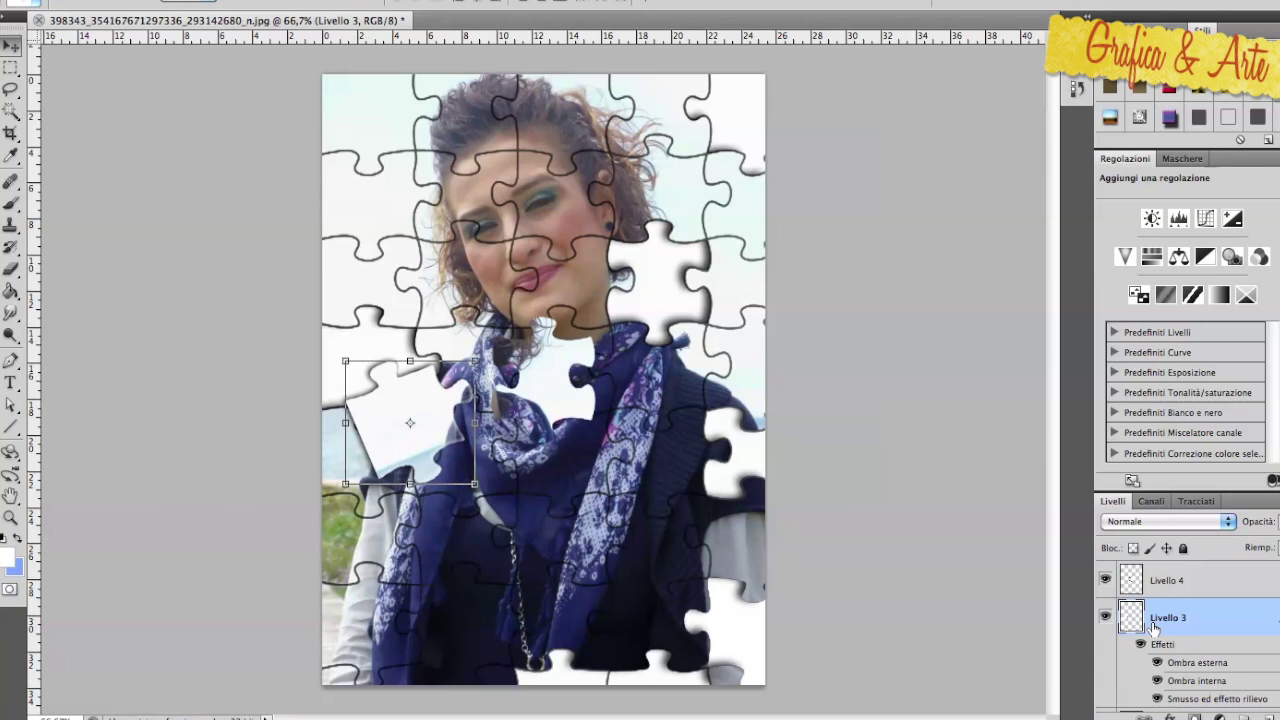
Step: Copy Livello 3's bevel and shadow layer style onto Livello 4
right_click(1153, 627)
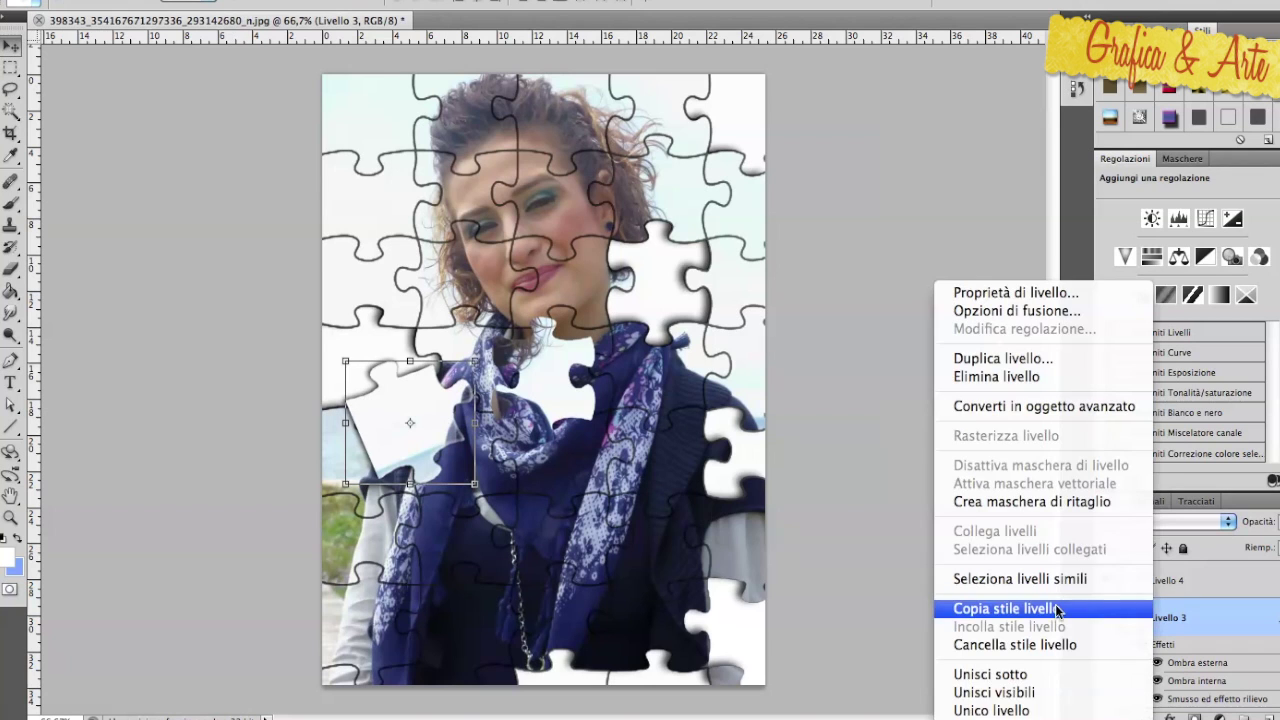
click(1057, 610)
click(1168, 580)
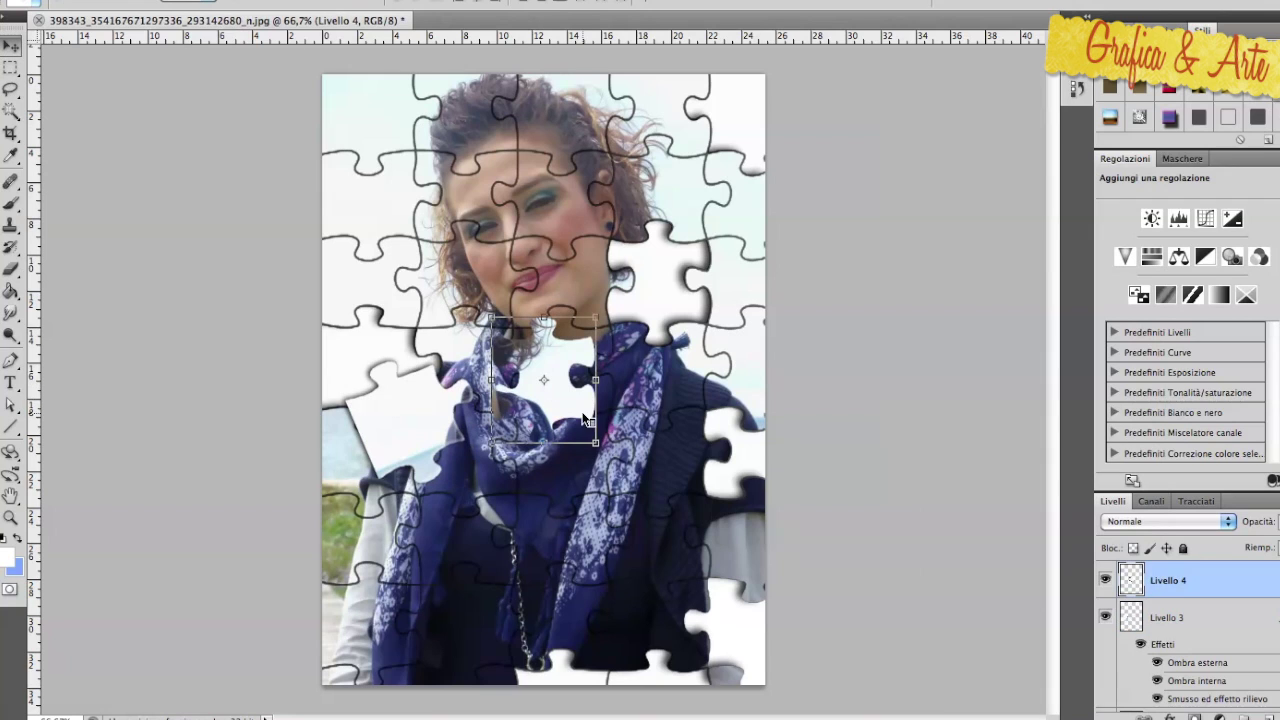
right_click(583, 414)
click(1220, 585)
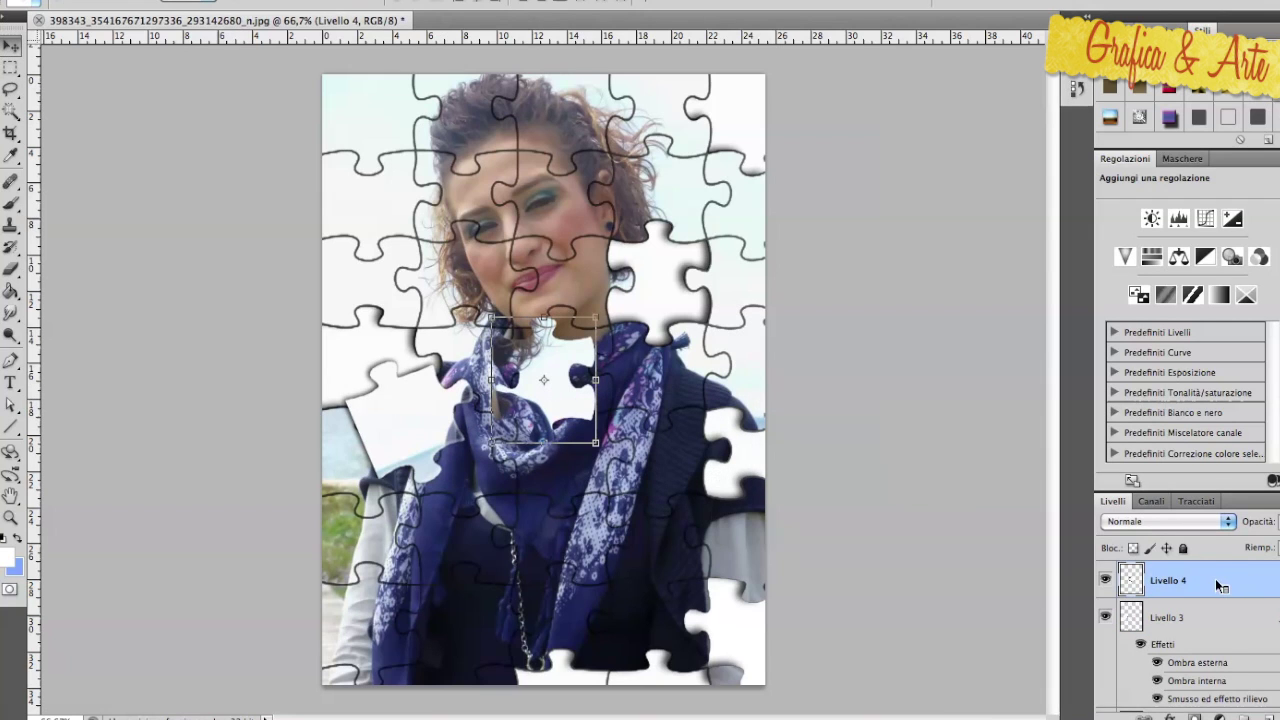
right_click(1217, 580)
click(1127, 625)
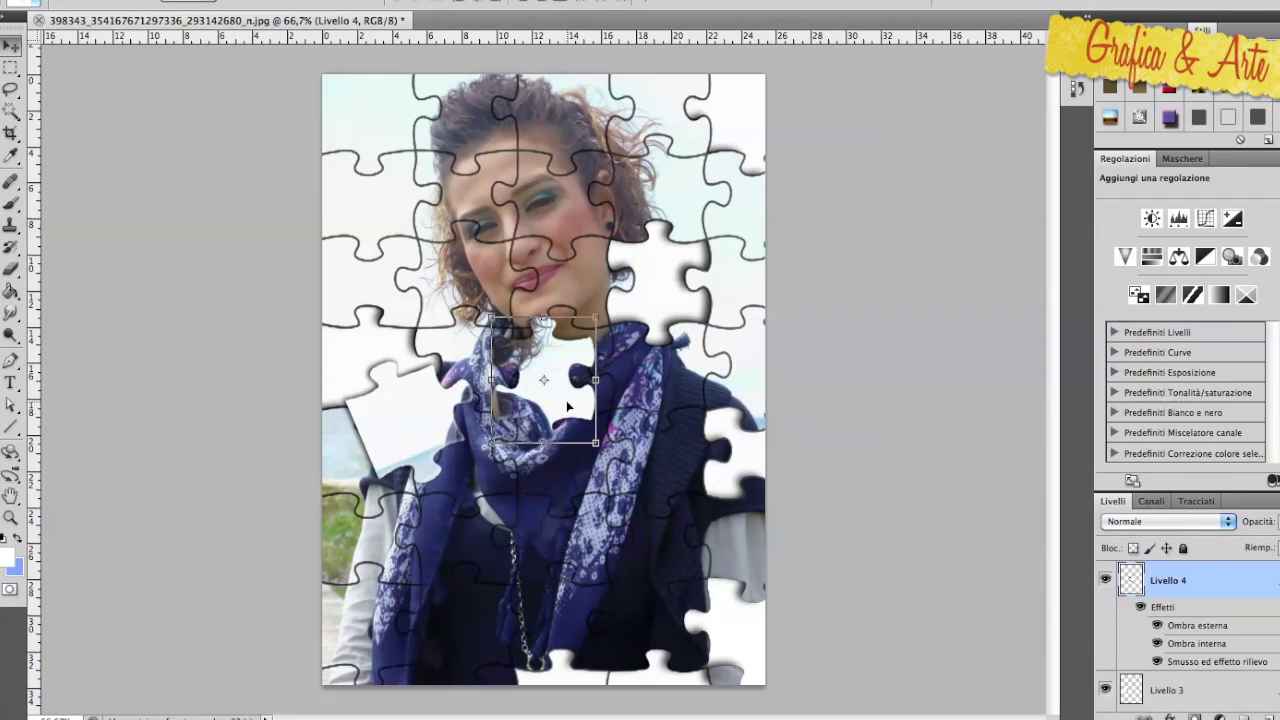
Step: Move the Livello 4 piece up over its hole and tilt it slightly clockwise
drag(566, 400, 675, 380)
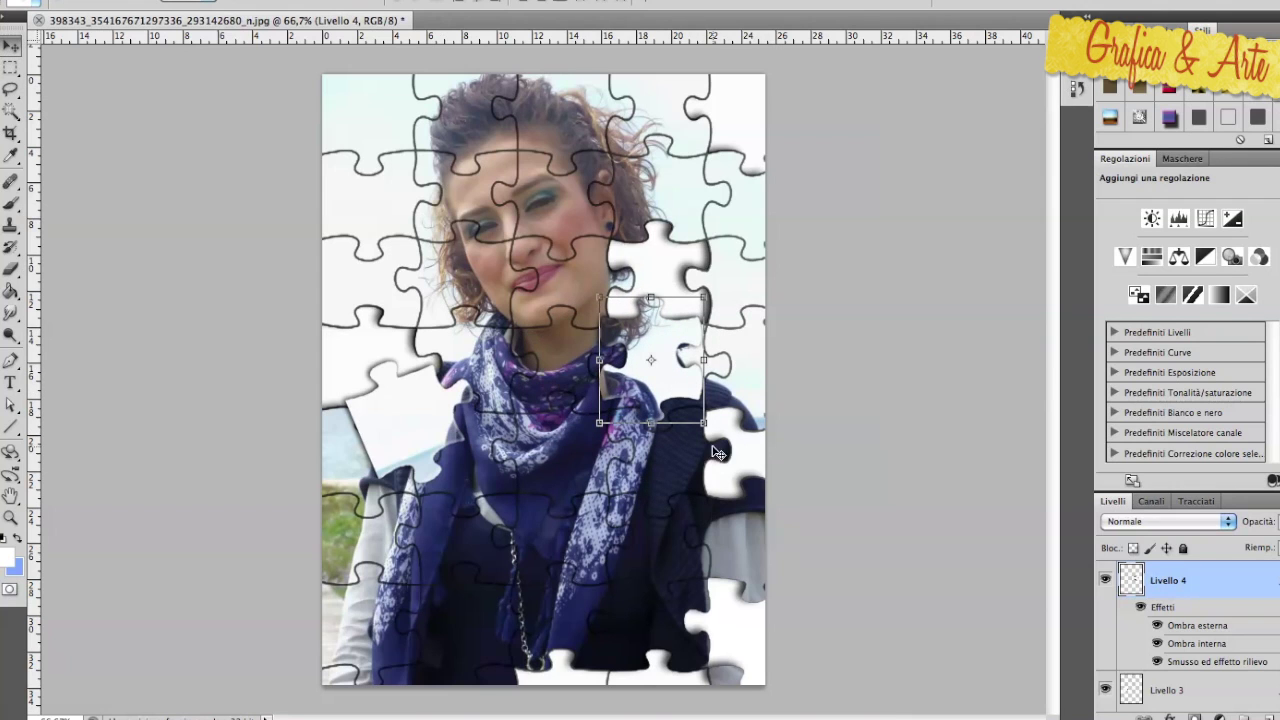
drag(707, 438, 714, 429)
drag(689, 430, 700, 415)
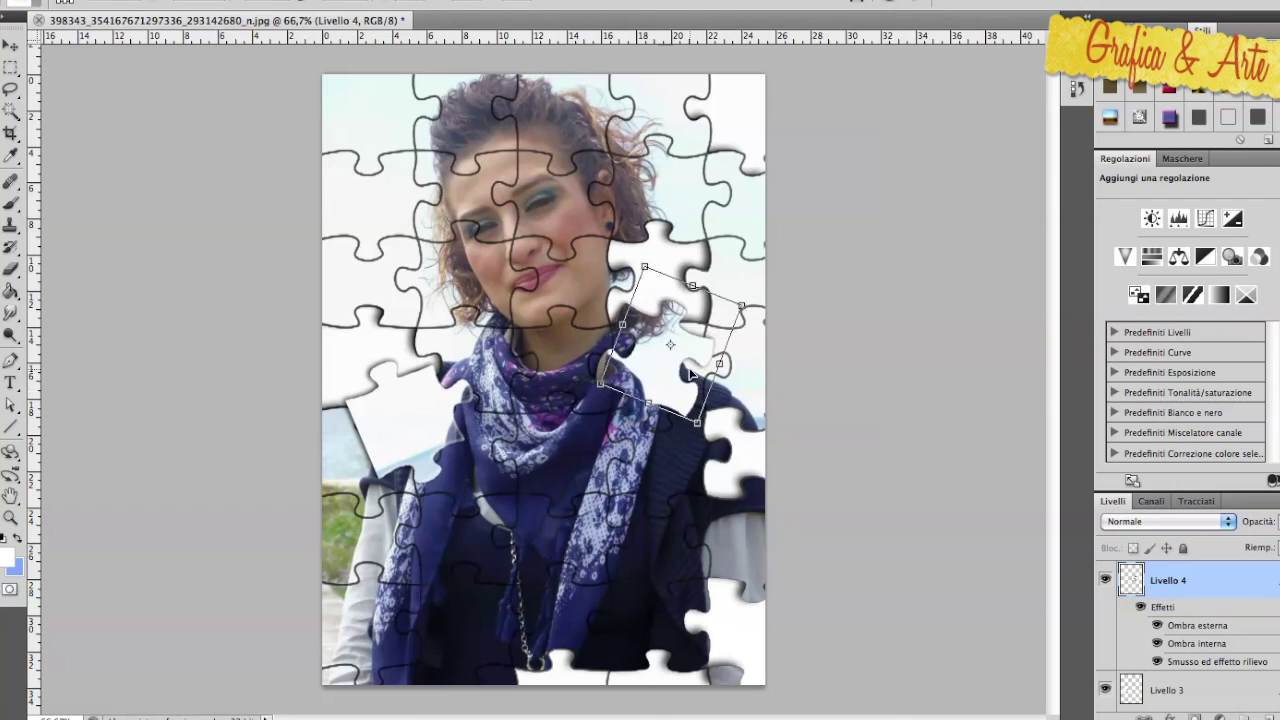
key(Return)
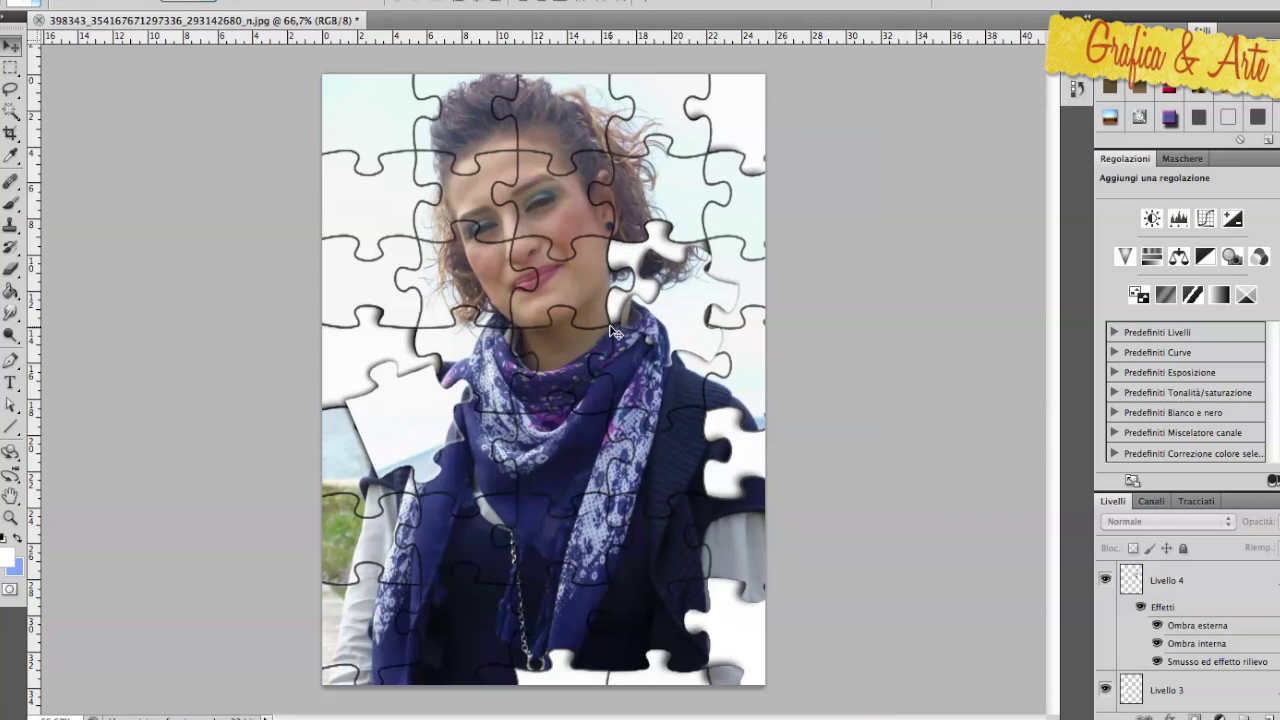
Step: Magic-wand the bottom-left corner piece on Livello 2 and lift it onto its own layer with Ctrl+J
click(1160, 710)
key(w)
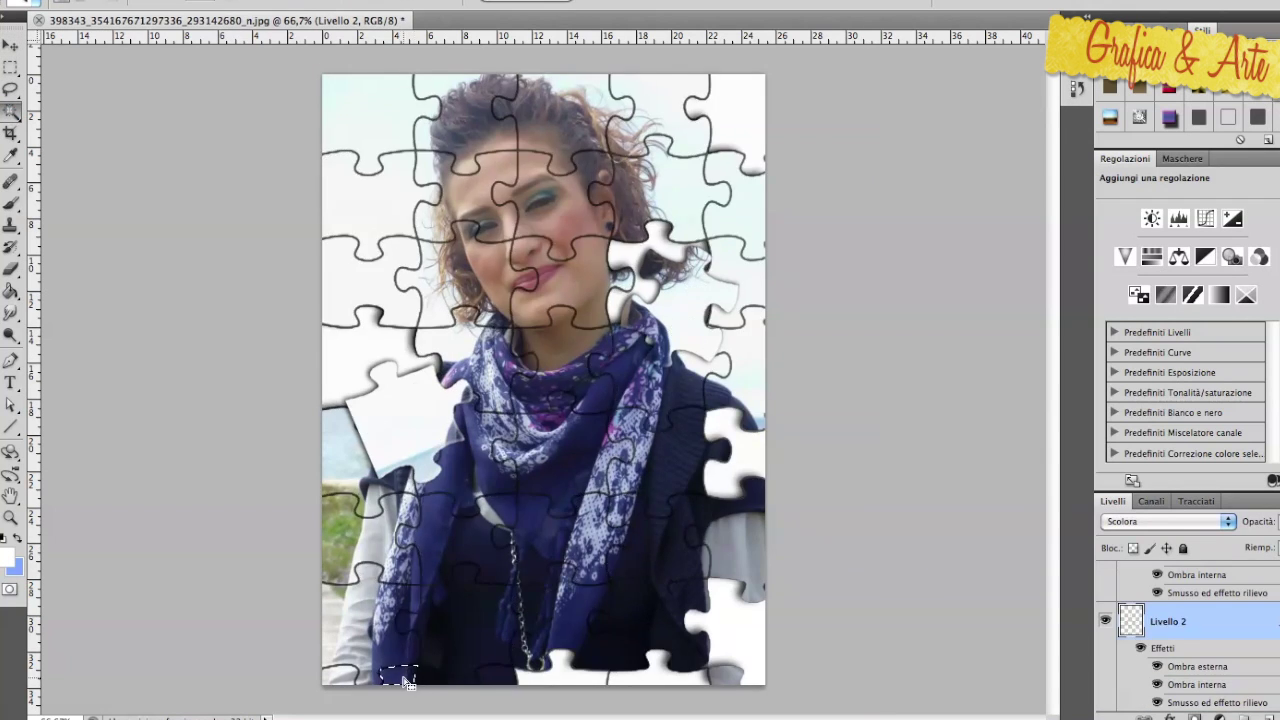
click(500, 684)
scroll(1168, 647, down, 3)
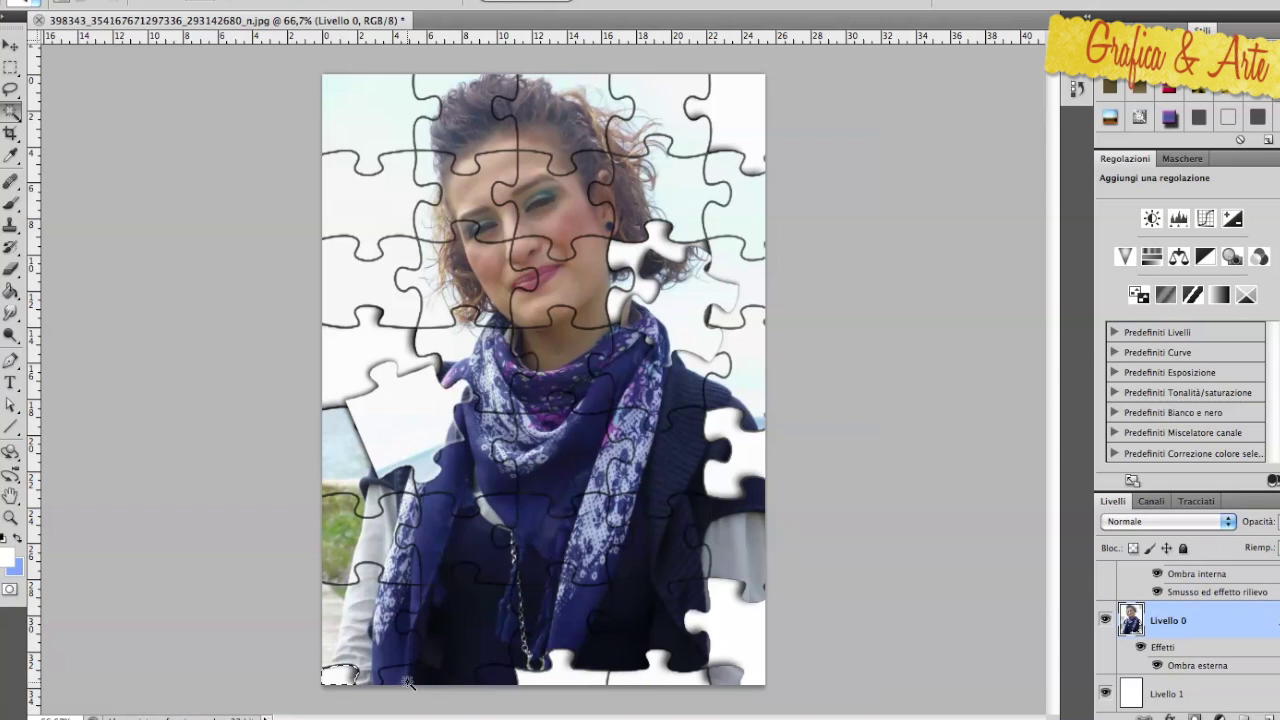
key(ctrl+j)
key(v)
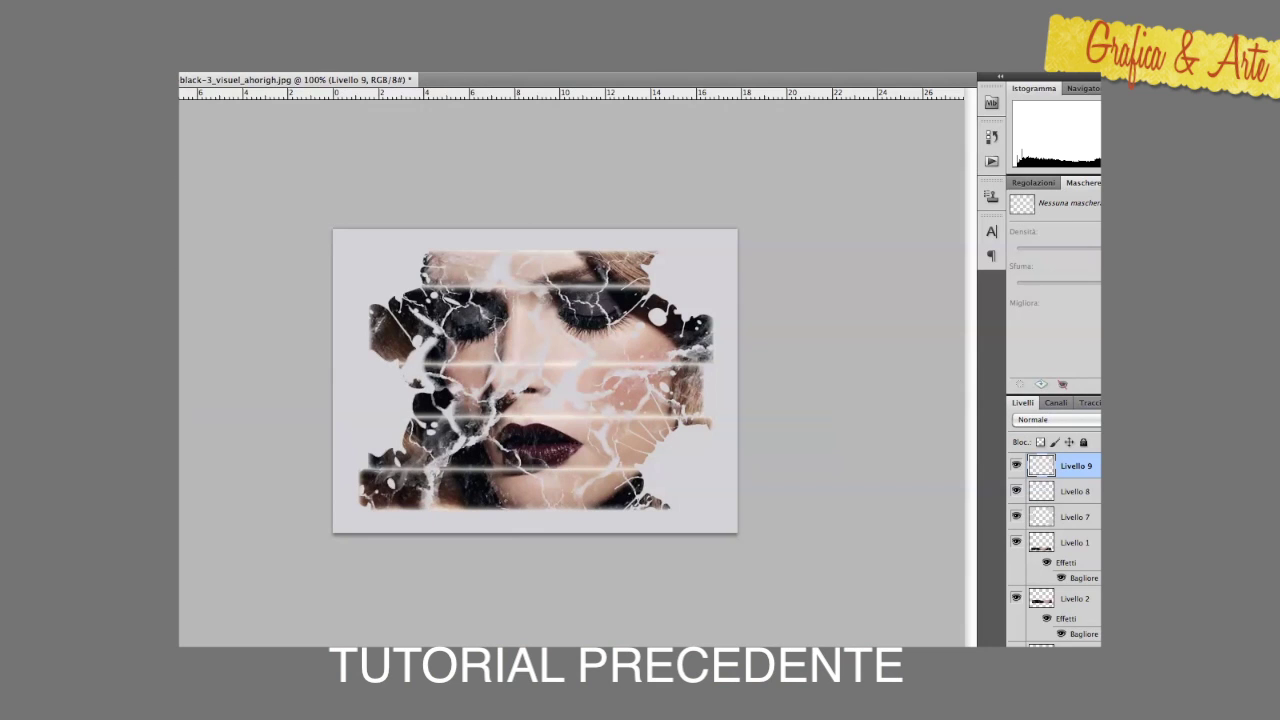
Step: Start Free Transform on the top layer, Livello 9, of the shattered-face image
key(ctrl+t)
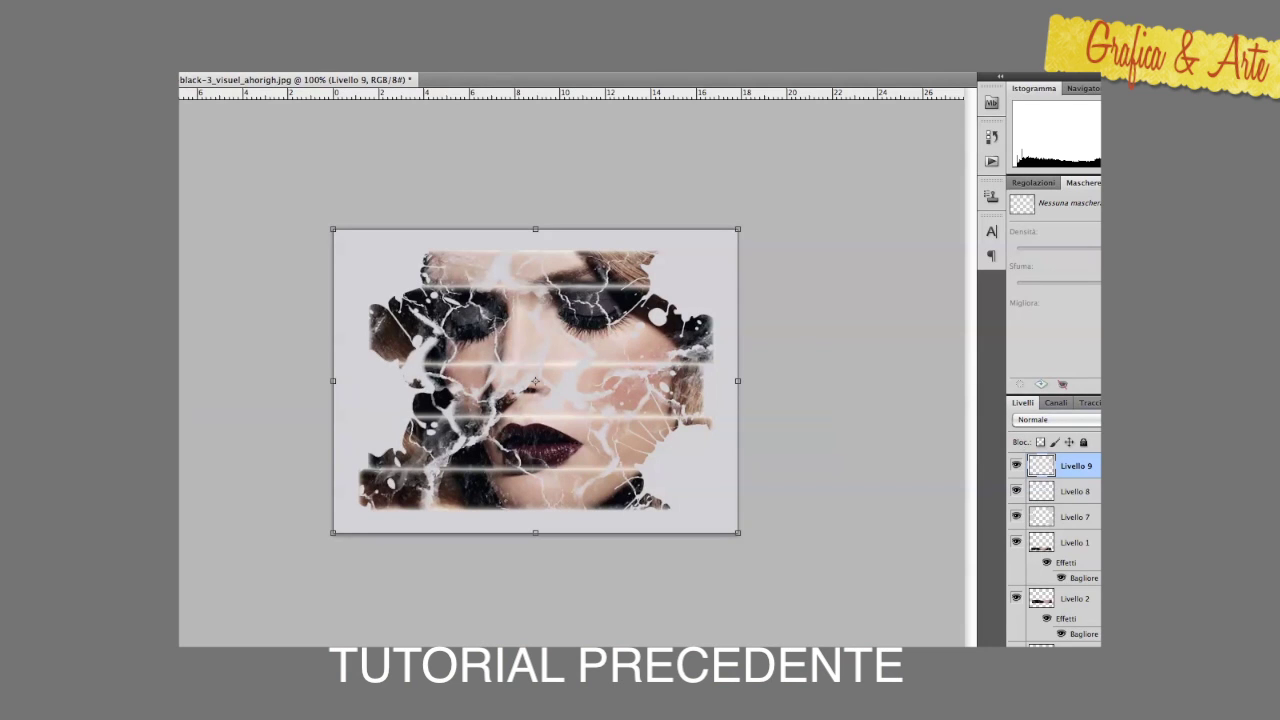